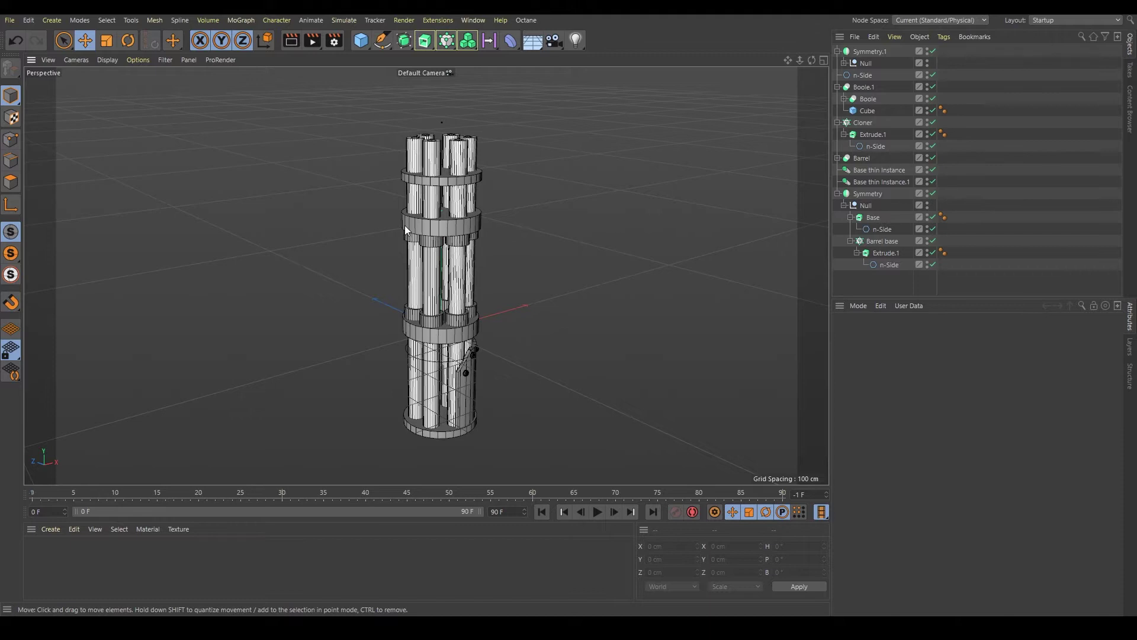
- Examine the multi-barrel model from several angles, along with the available volume objects
left_click_drag(454, 296, 455, 319, "alt")
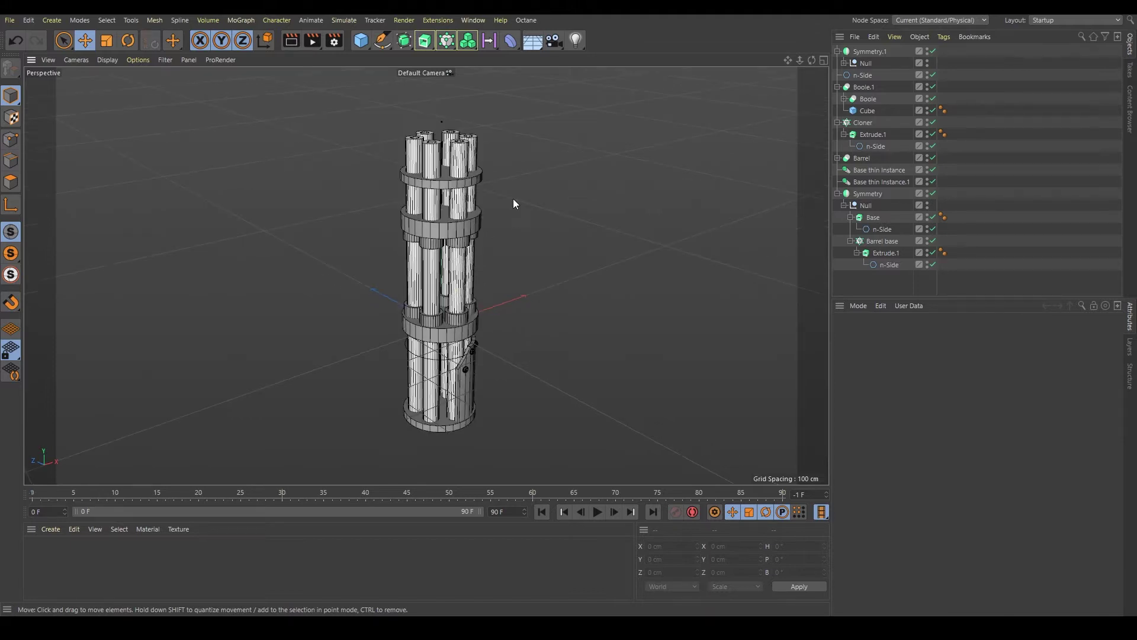
left_click(469, 42)
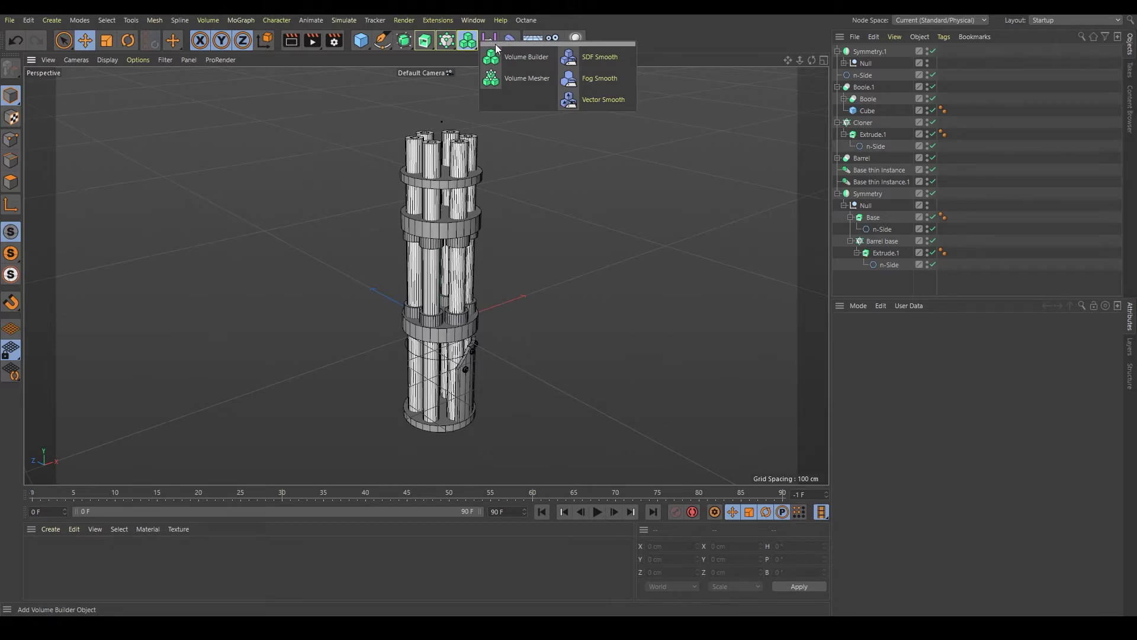
left_click_drag(439, 270, 470, 351, "alt")
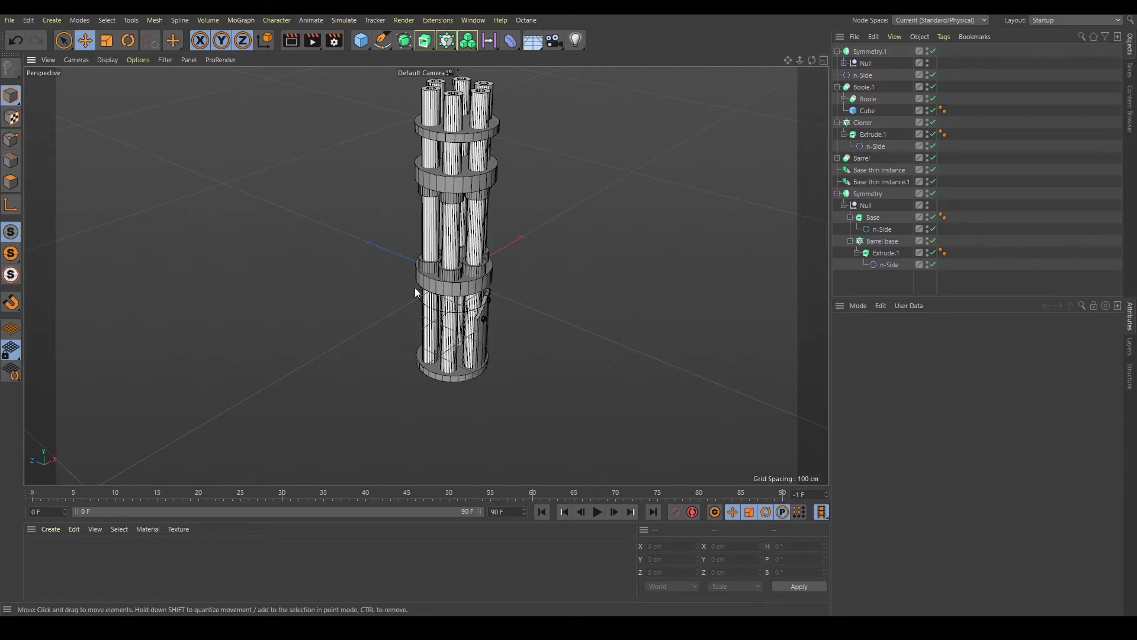
scroll(445, 272, "up", 5)
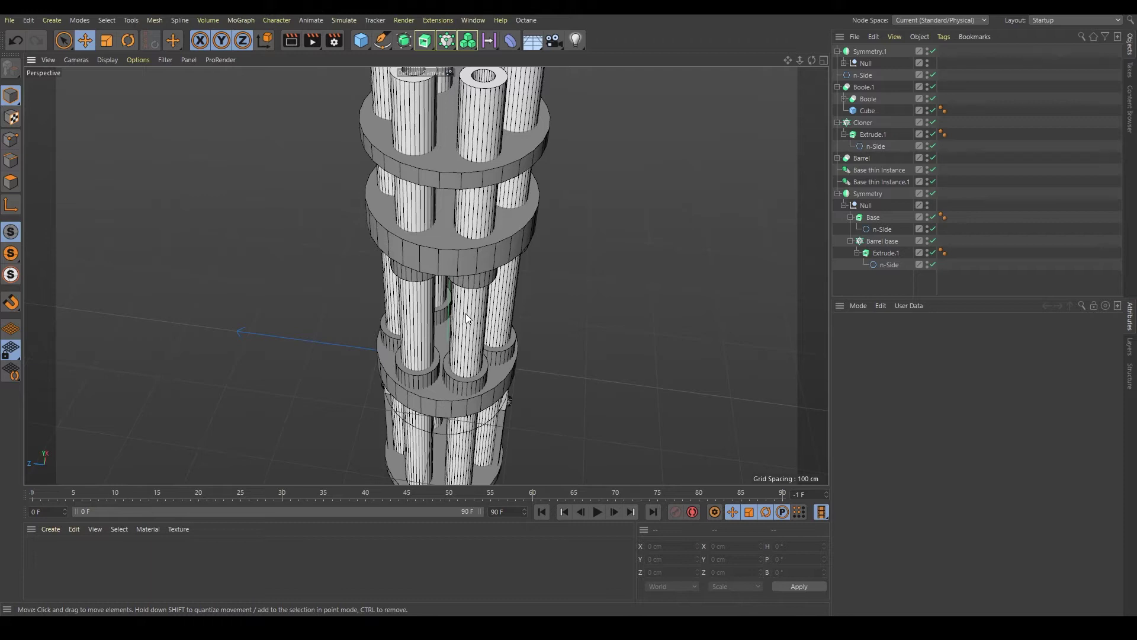
left_click_drag(450, 321, 445, 262, "alt")
middle_click_drag(453, 301, 458, 407, "alt")
scroll(461, 338, "down", 2)
scroll(437, 366, "down", 3)
middle_click_drag(436, 366, 423, 385, "alt")
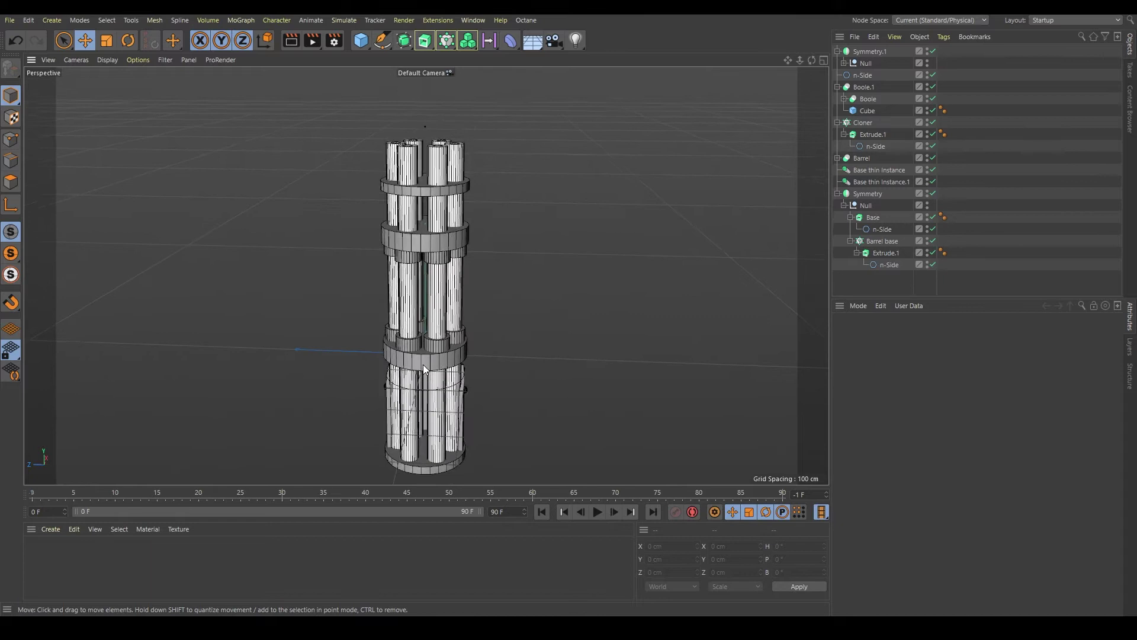
left_click_drag(423, 364, 431, 383, "alt")
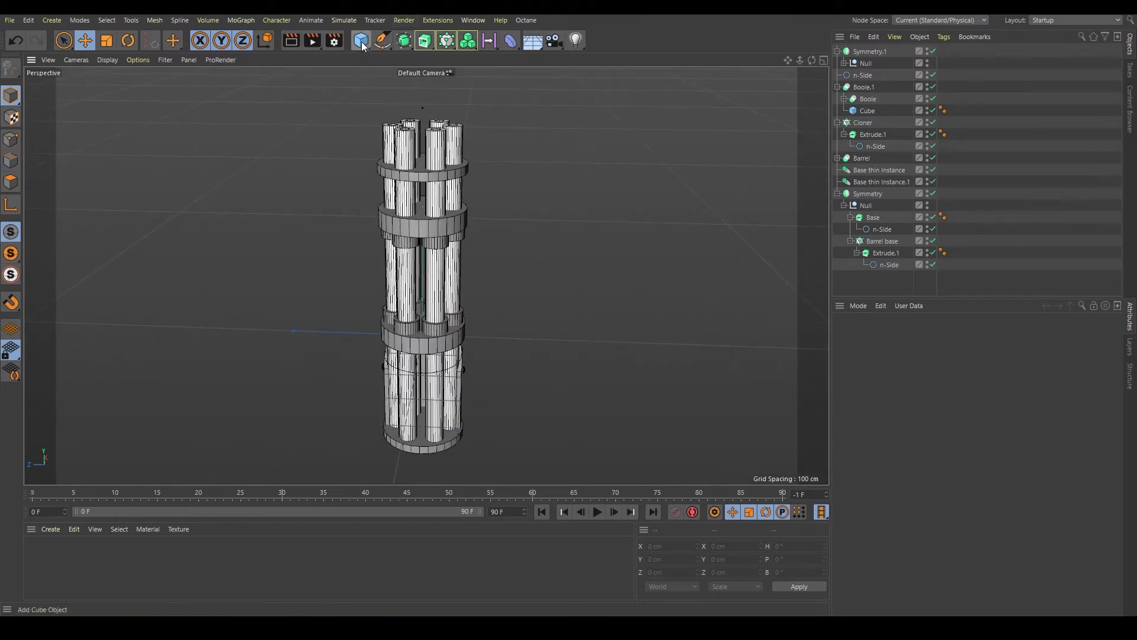
- Add a cylinder in the middle of the barrels with a radius of about 59.3 cm and 64 rotation segments
left_click_drag(361, 40, 379, 52)
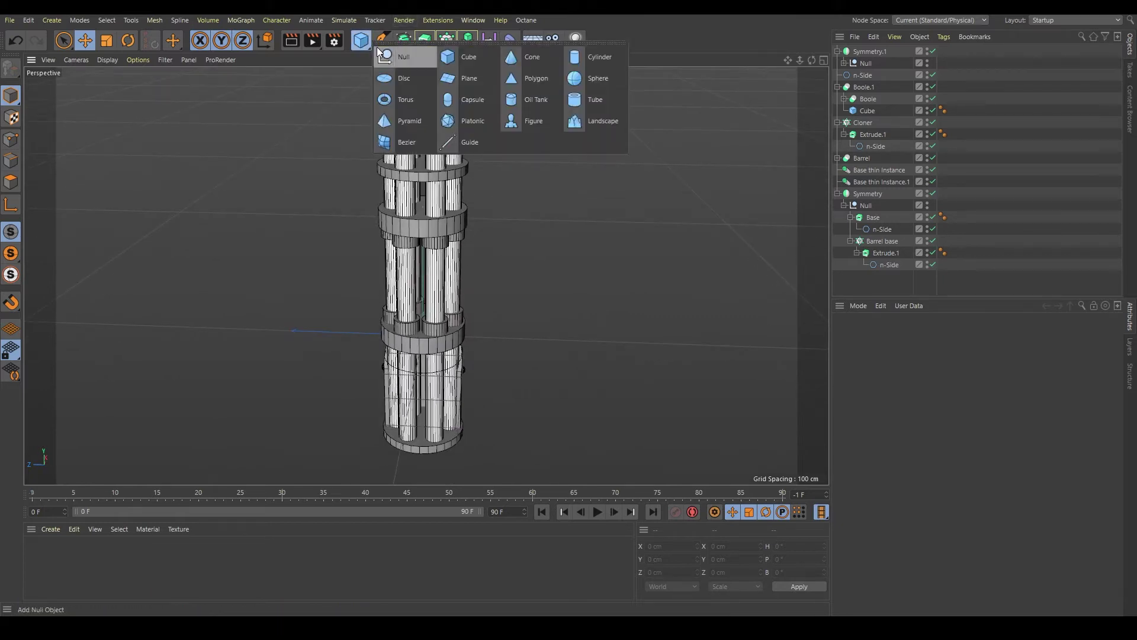
left_click(607, 61)
middle_click(627, 105)
middle_click_drag(629, 144, 627, 157, "alt")
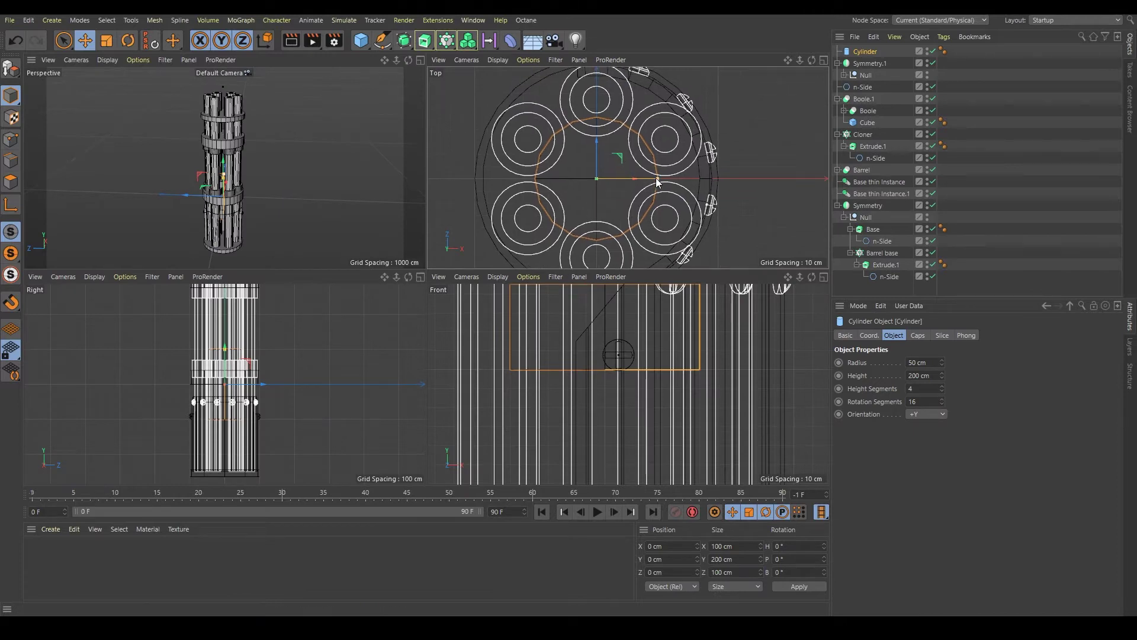
left_click_drag(657, 182, 670, 185)
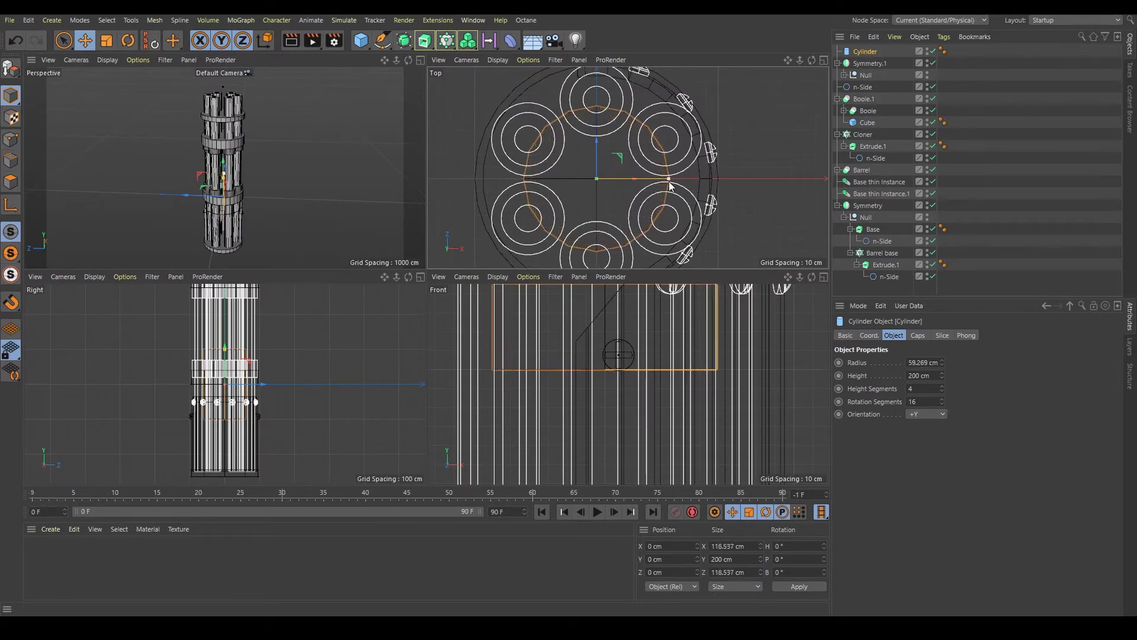
double_click(935, 402)
type("64")
key("Return")
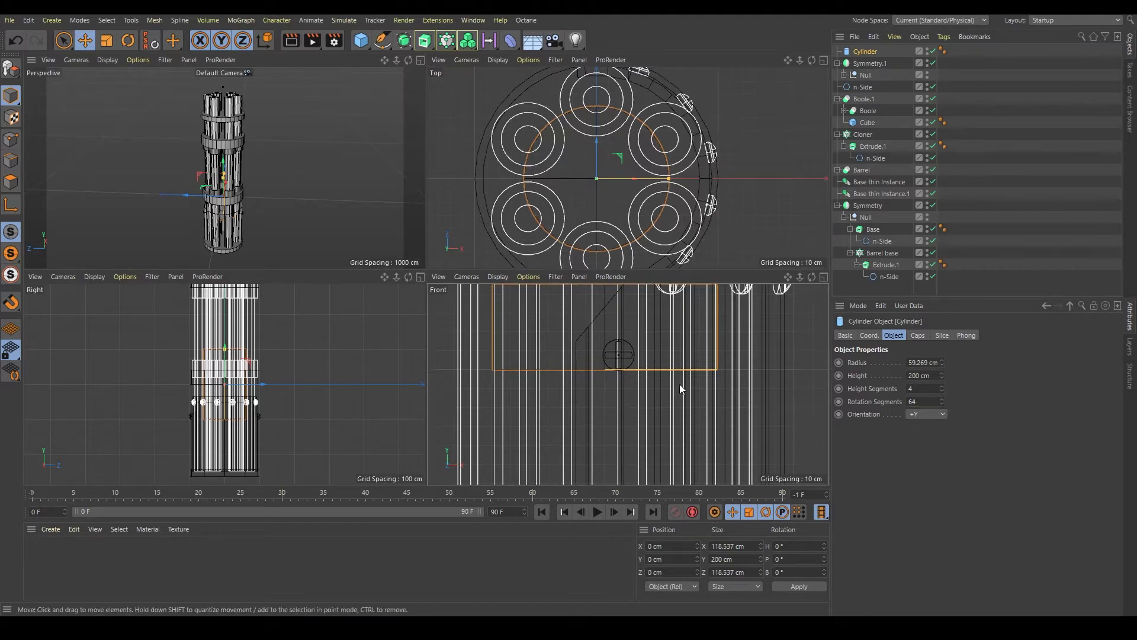
- Stretch the cylinder to a height of about 540.6 cm and move it to about 18.5 cm on Y
scroll(680, 384, "down", 5)
scroll(620, 371, "down", 4)
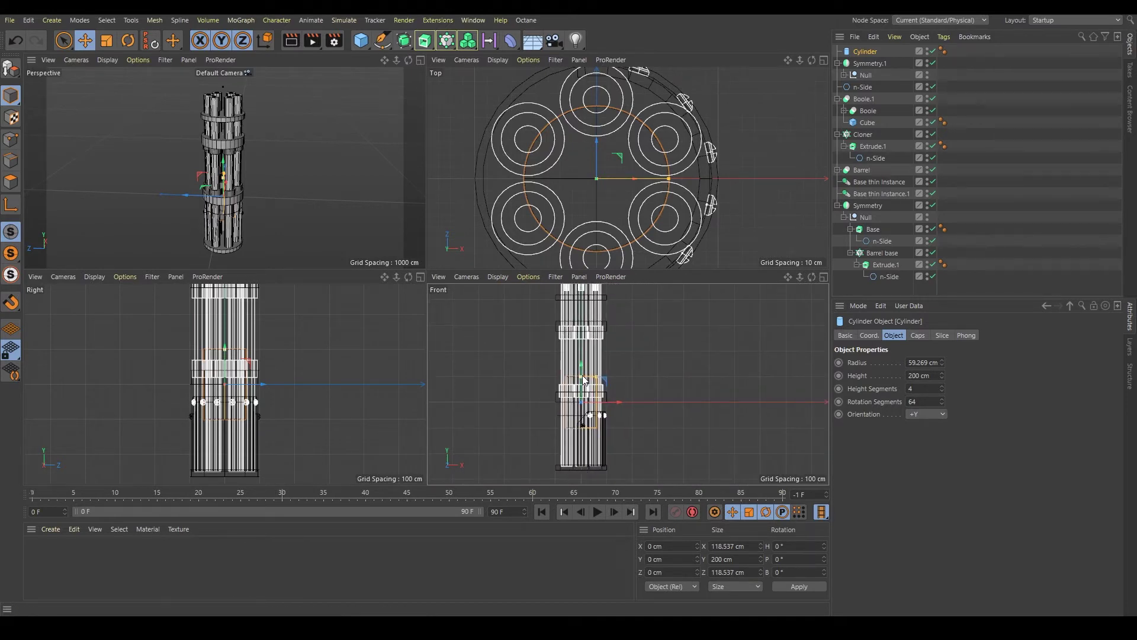
mouse_move(585, 380)
left_mouse_down()
mouse_move(582, 337)
mouse_move(582, 366)
left_mouse_up()
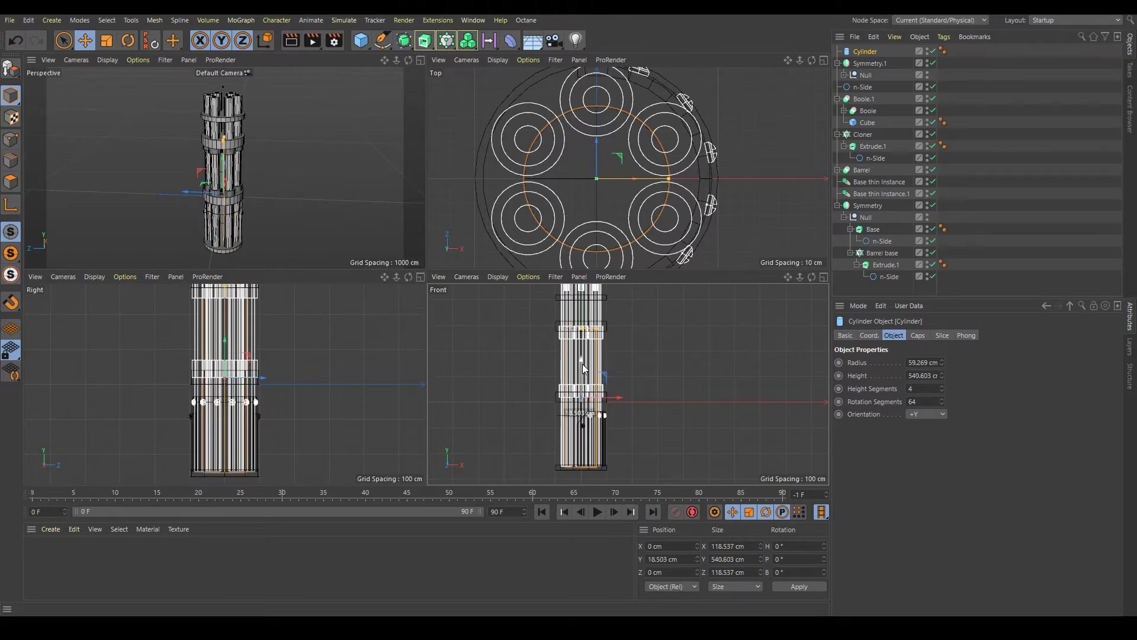
key("F1")
- Collapse the expanded Symmetry, Boole, Cloner and Barrel groups in the object hierarchy
left_click(838, 63)
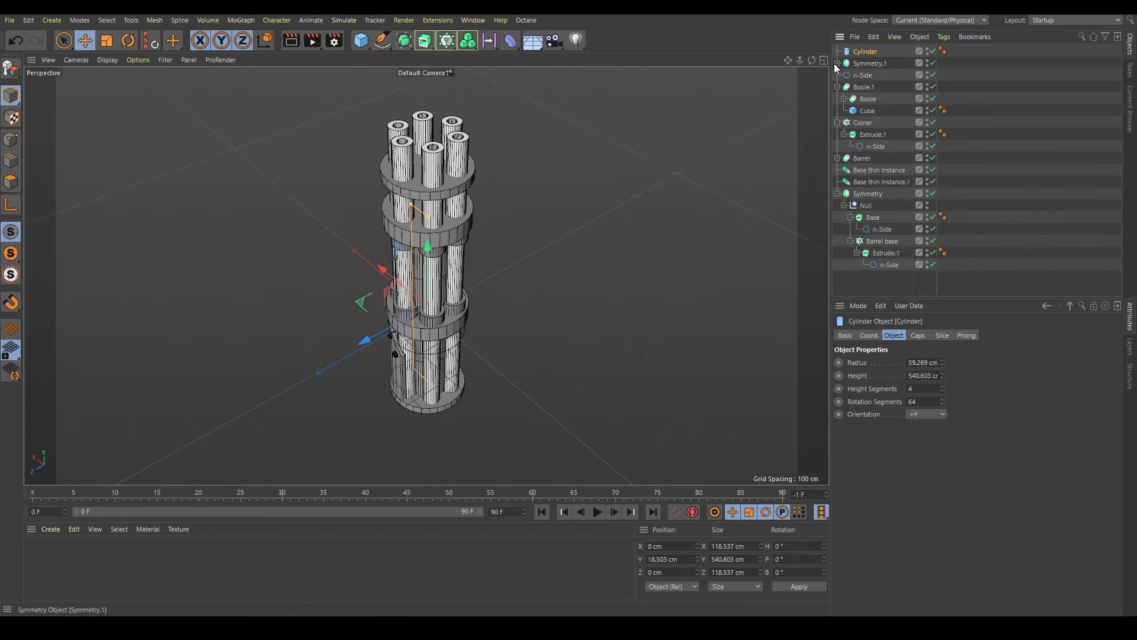
left_click(838, 87)
left_click(838, 99)
left_click(838, 111)
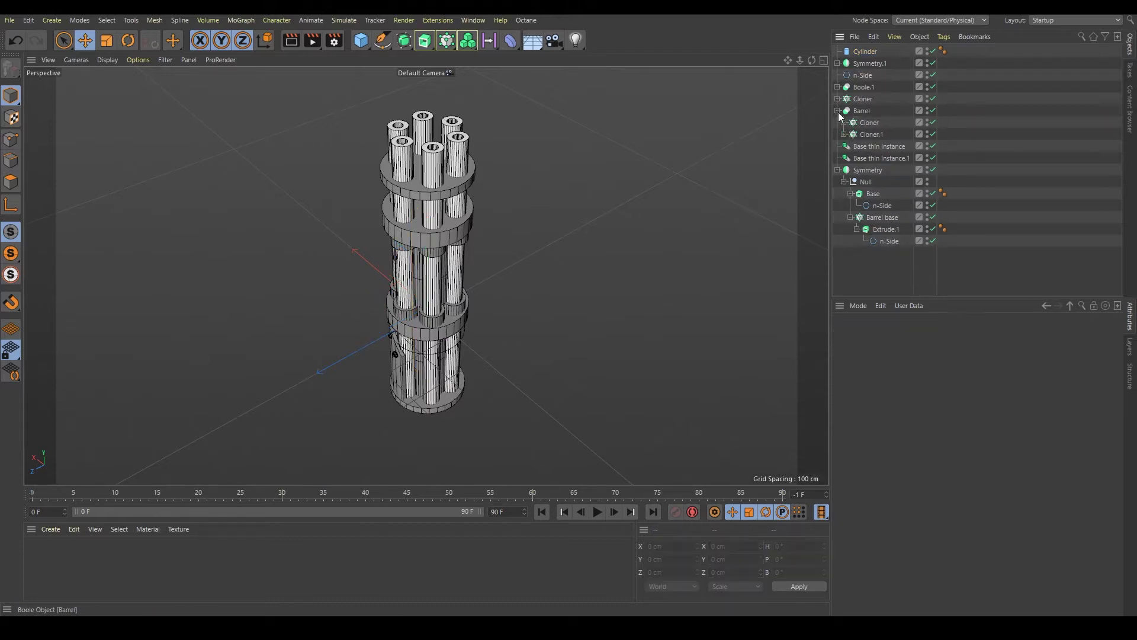
left_click(838, 110)
left_click(837, 147)
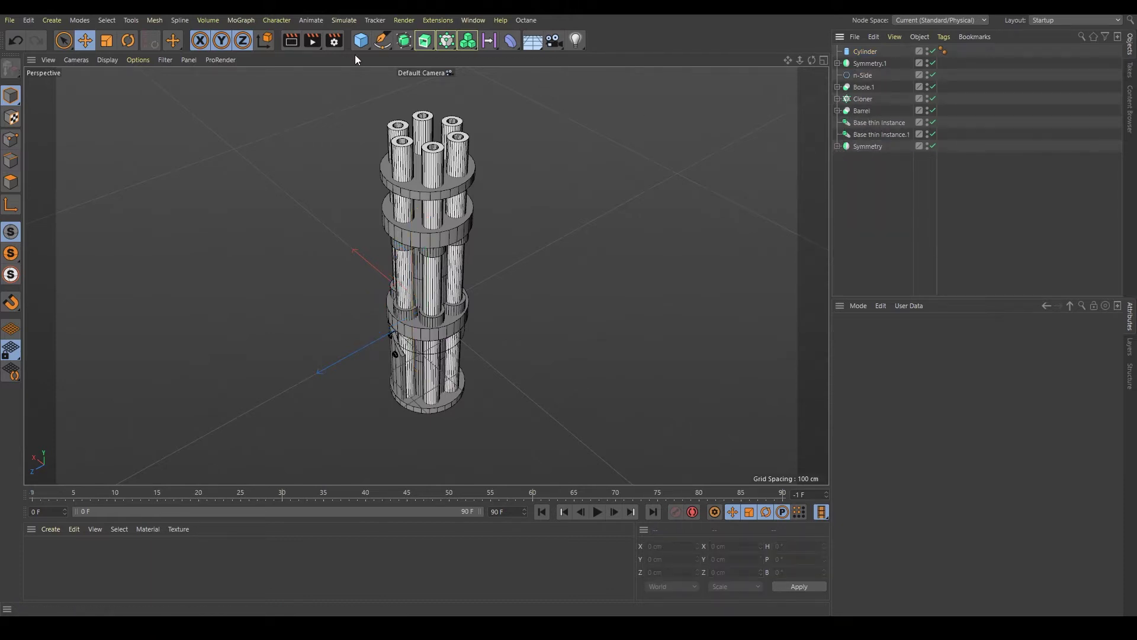
- Group all objects under a new null and make that null a child of a new Volume Builder
left_click_drag(361, 42, 392, 56)
left_click_drag(899, 179, 862, 52)
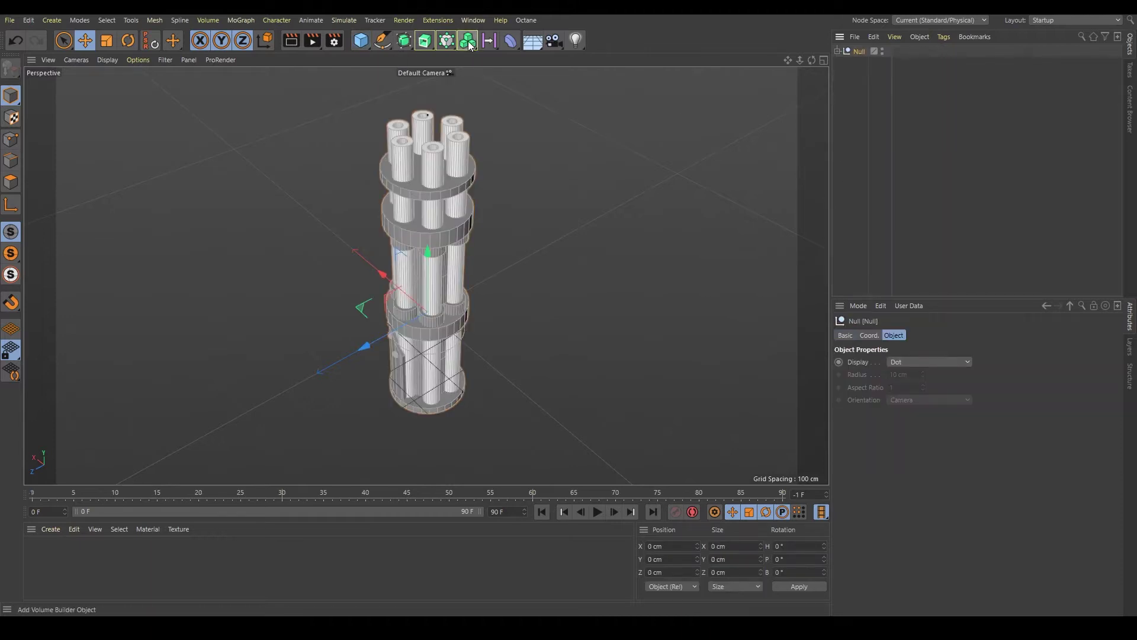
left_click_drag(471, 44, 478, 56)
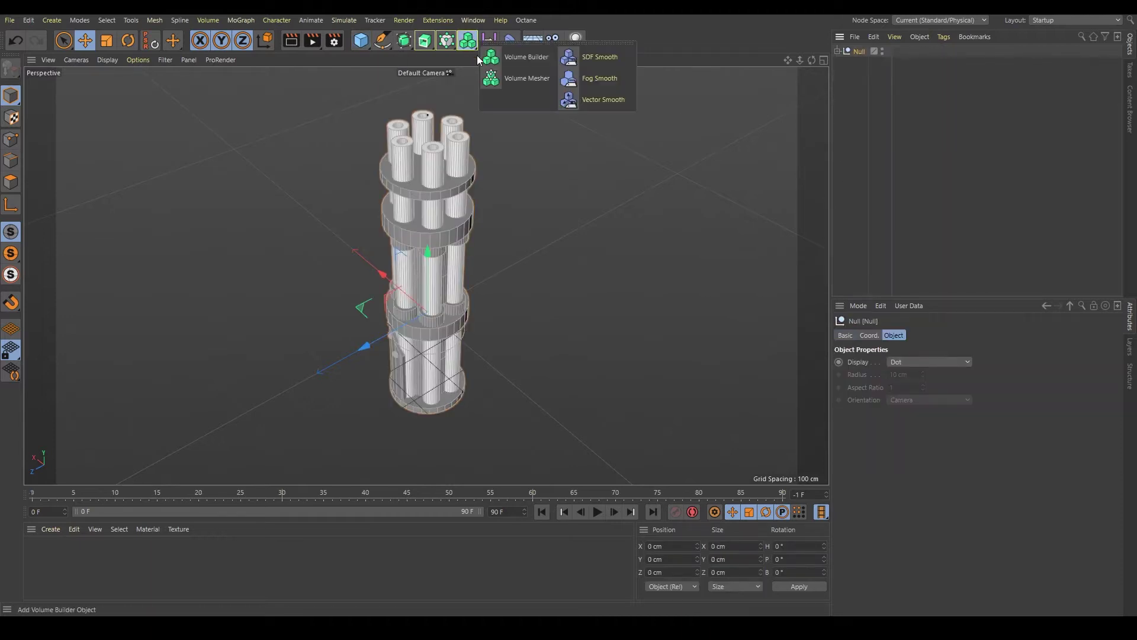
left_click(513, 60, "alt")
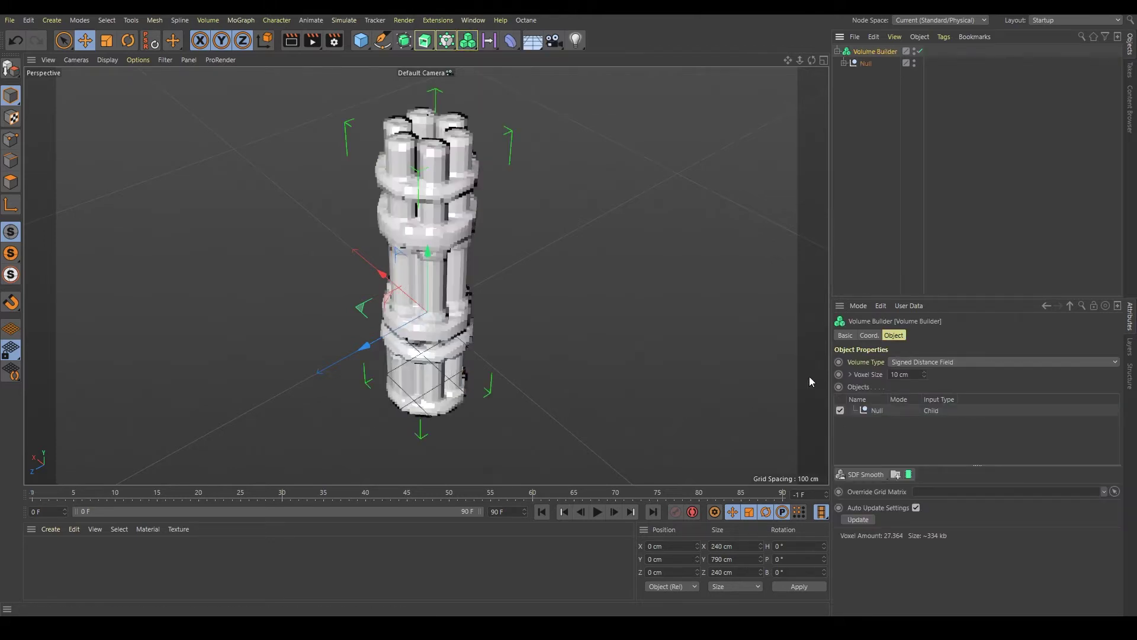
- Set the Volume Builder's voxel size to 1 cm
left_click_drag(427, 202, 403, 176, "alt")
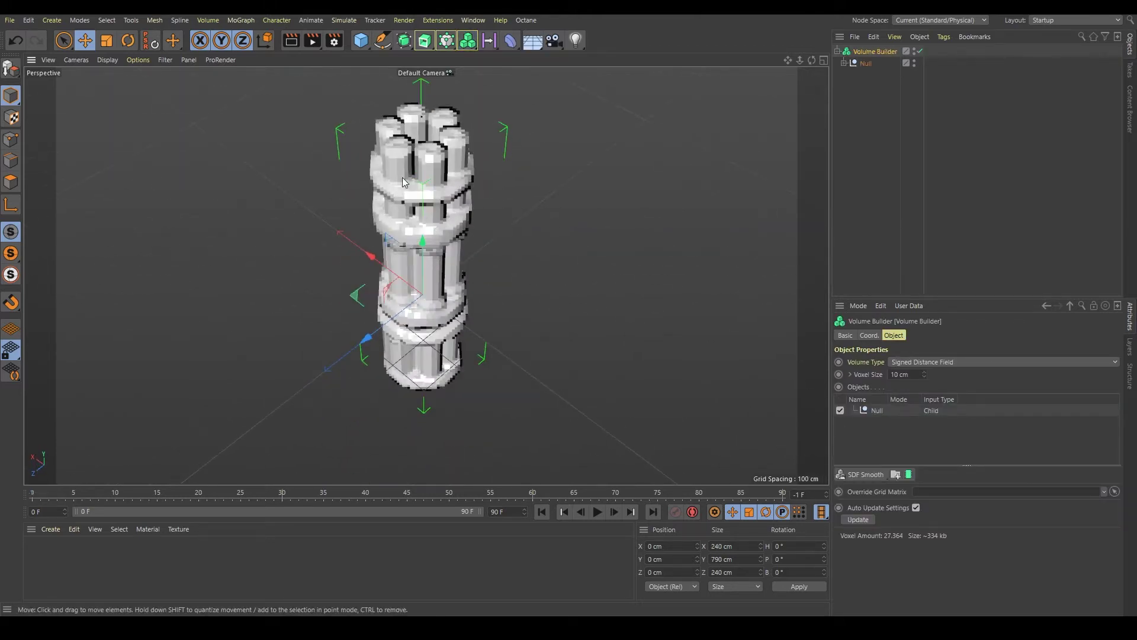
scroll(419, 191, "up", 6)
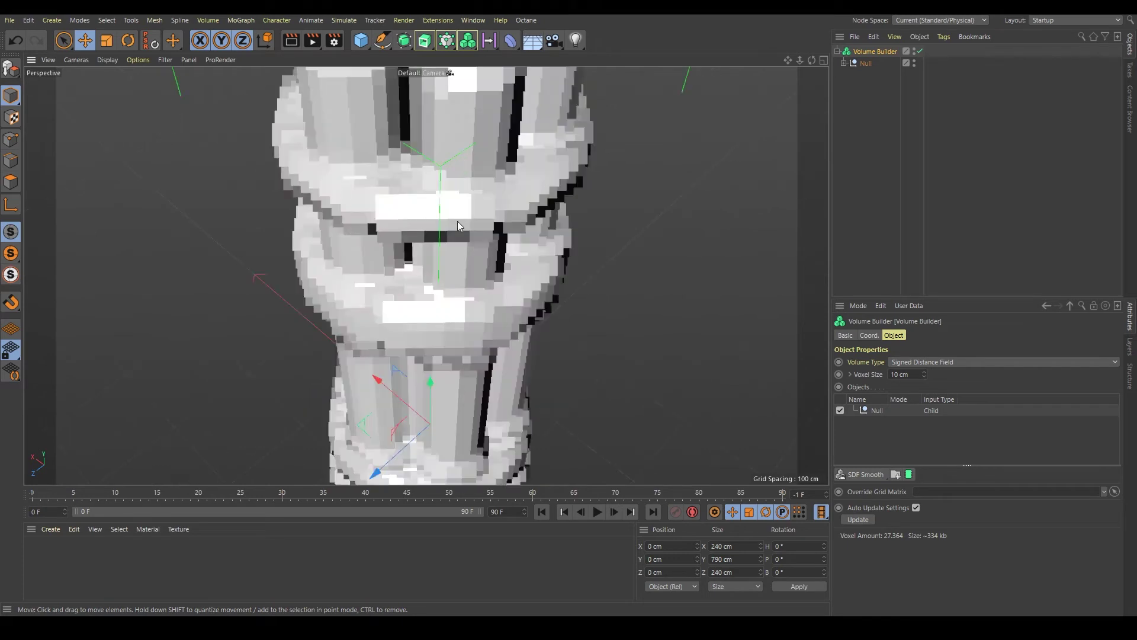
scroll(458, 222, "down", 3)
left_click_drag(468, 228, 434, 237, "alt")
scroll(467, 239, "down", 3)
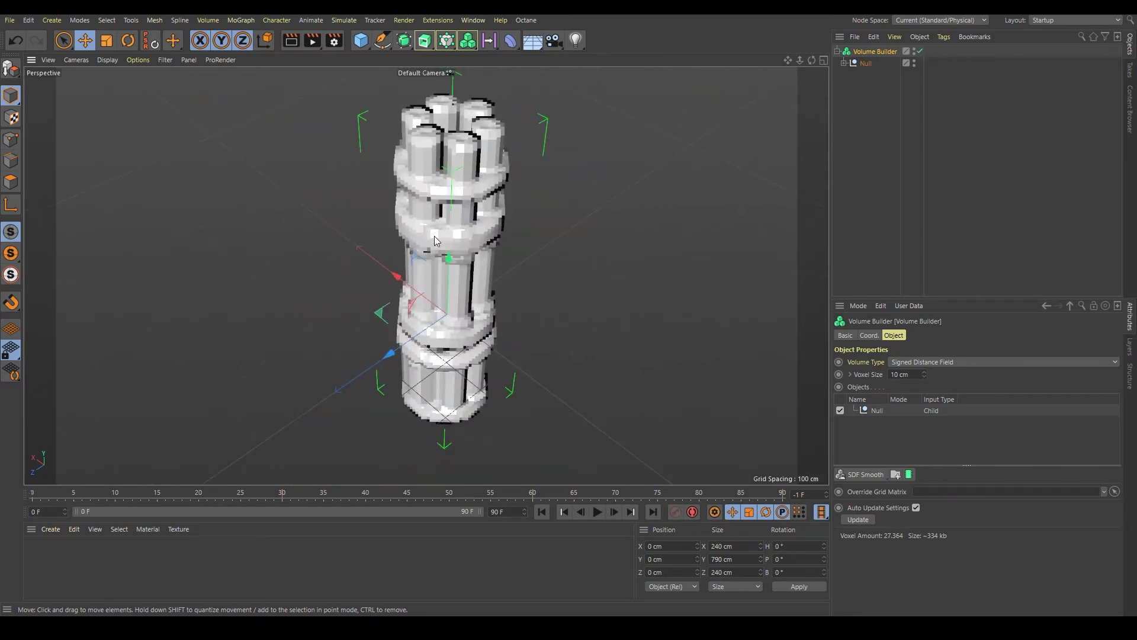
left_click(897, 375)
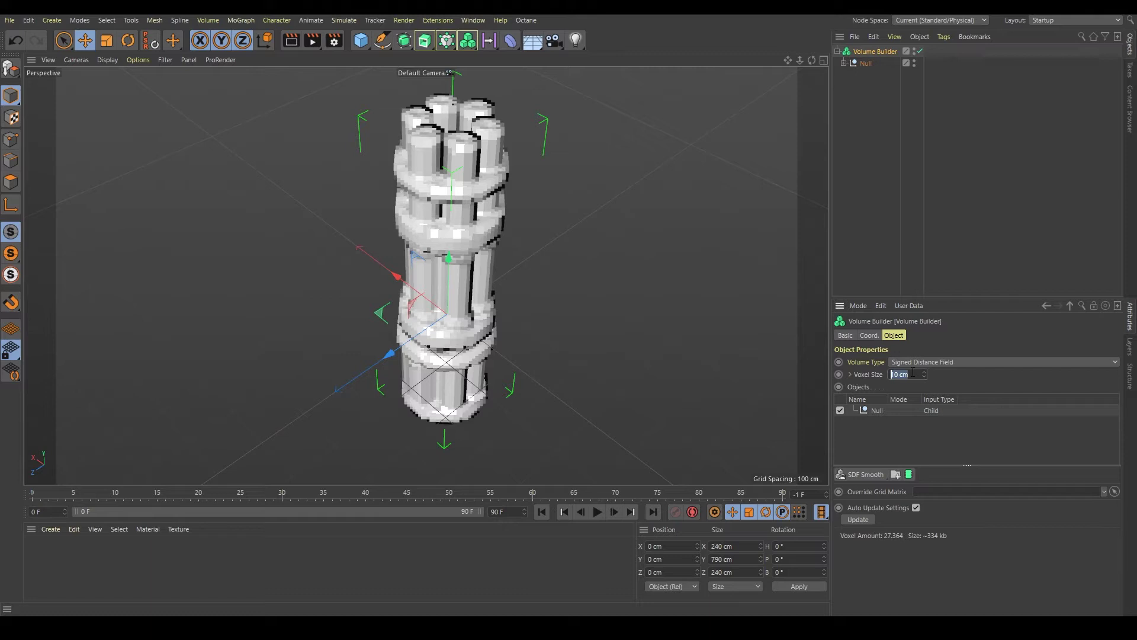
type("1")
key("Return")
- Move the n-Side spline out of the Volume Builder's null to the top of the hierarchy and hide it
scroll(538, 230, "up", 5)
left_click_drag(535, 196, 464, 297, "alt")
left_click_drag(471, 216, 541, 185, "alt")
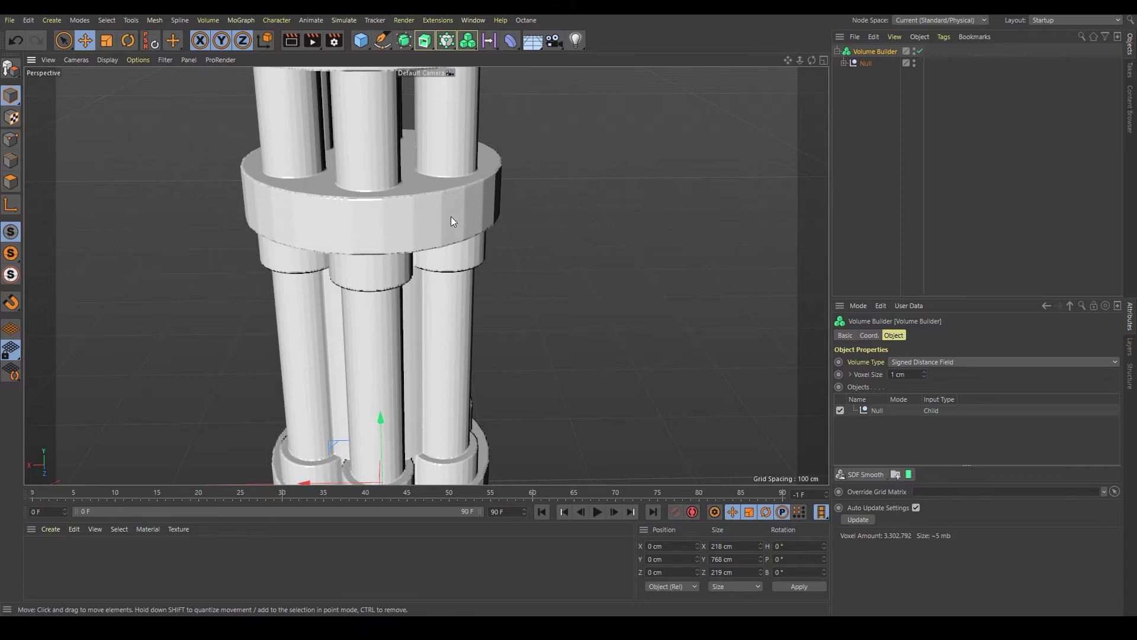
scroll(454, 215, "down", 5)
scroll(399, 289, "up", 2)
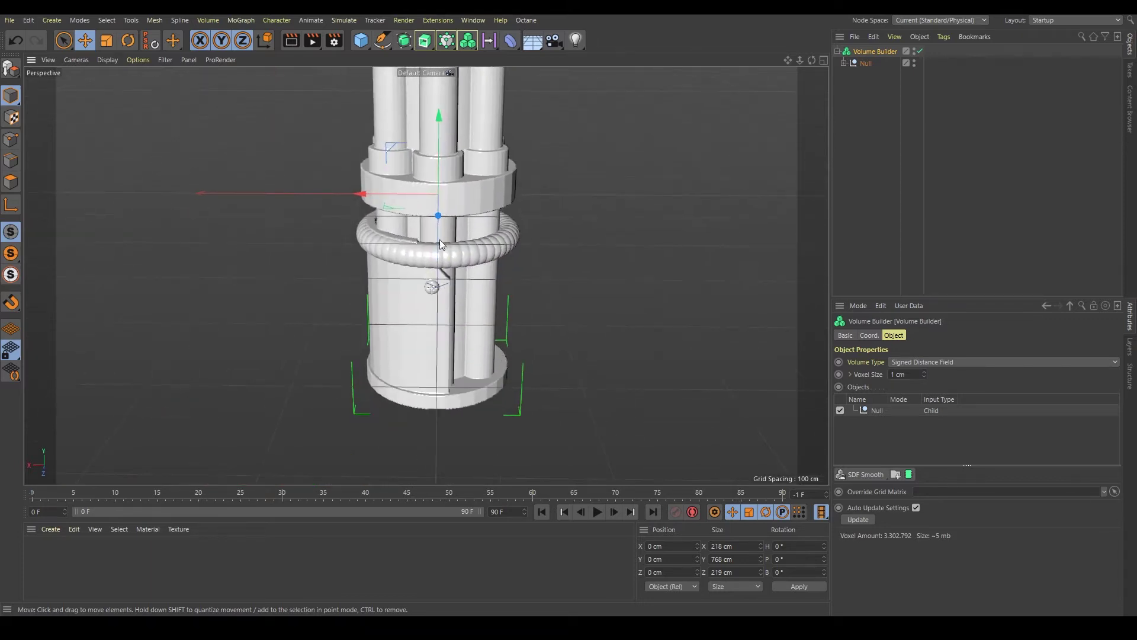
scroll(445, 256, "up", 2)
mouse_move(455, 258)
left_mouse_down("alt")
mouse_move(503, 237)
mouse_move(454, 256)
left_mouse_up("alt")
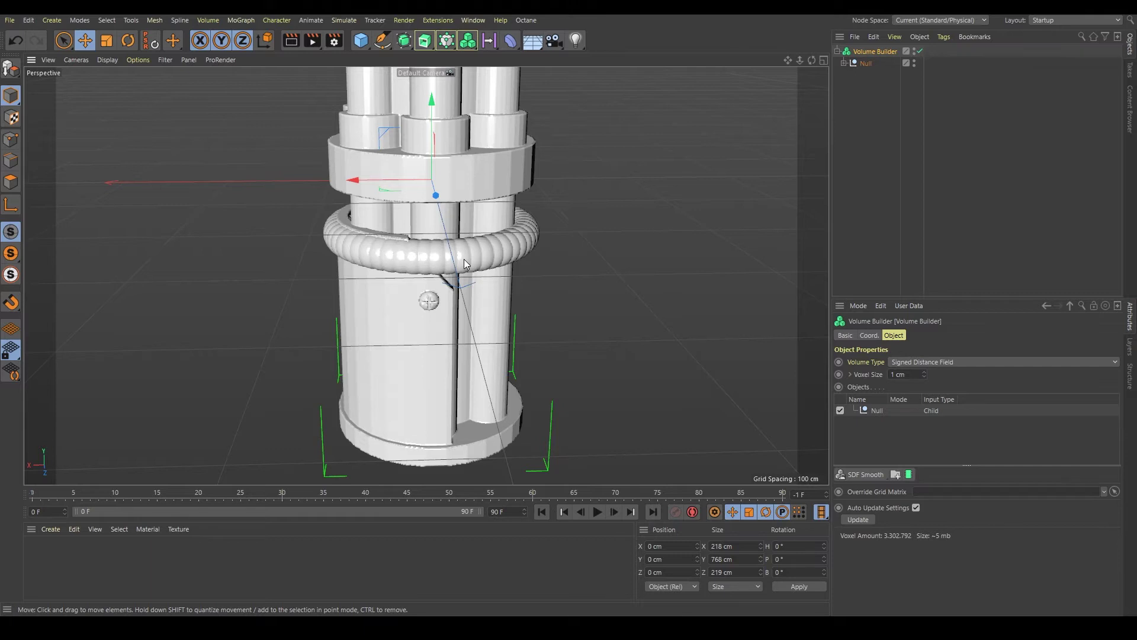
key("ctrl+z")
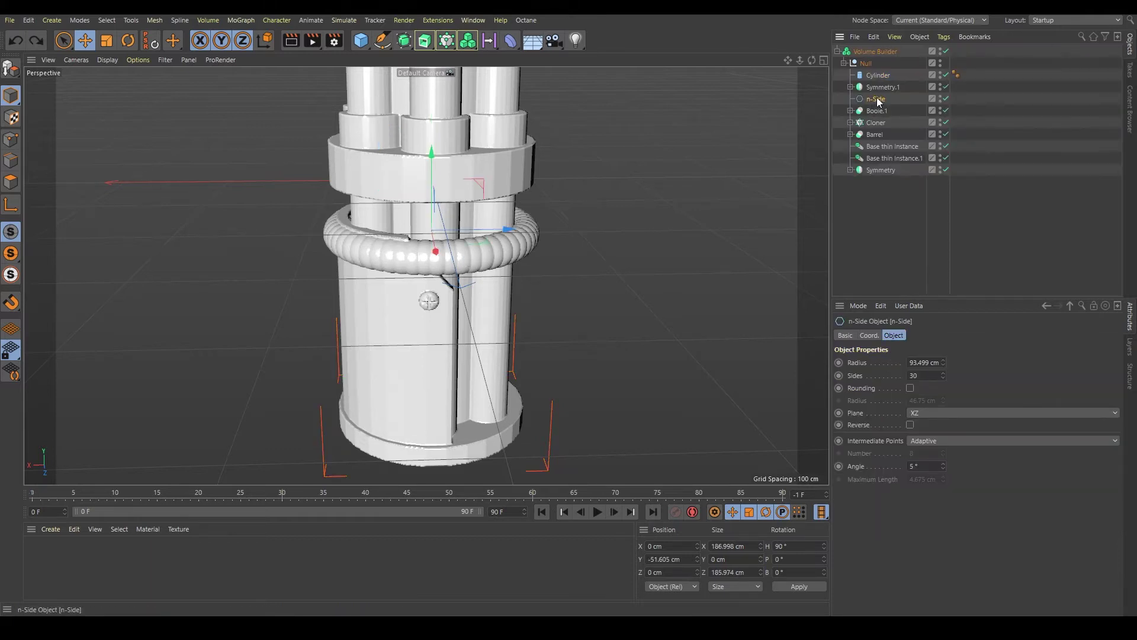
left_click_drag(877, 99, 874, 48)
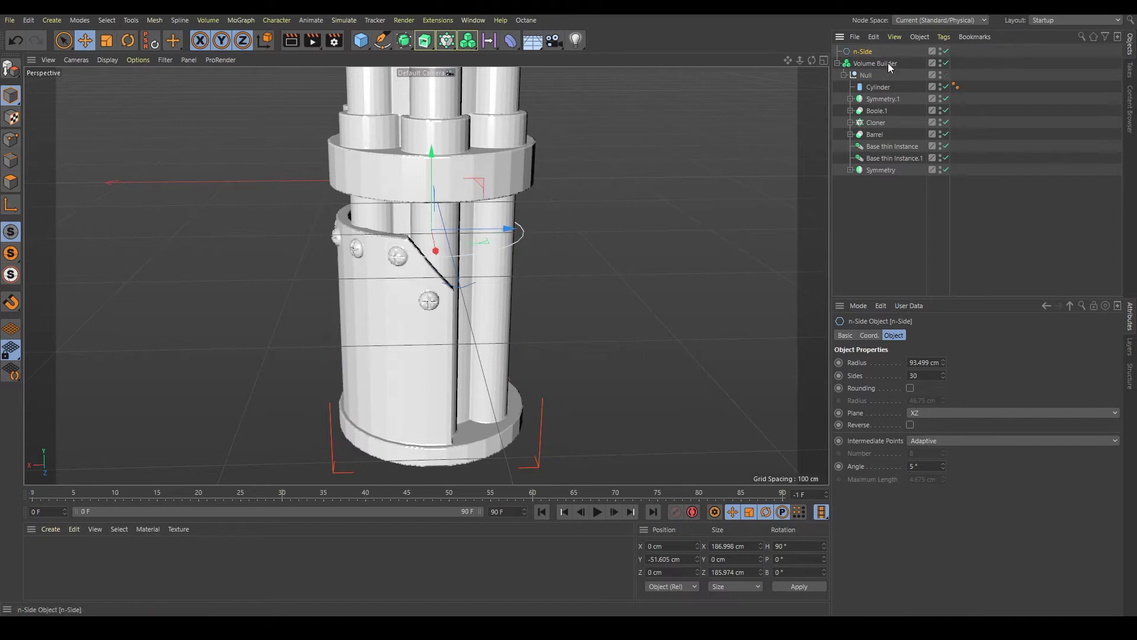
left_click(940, 51)
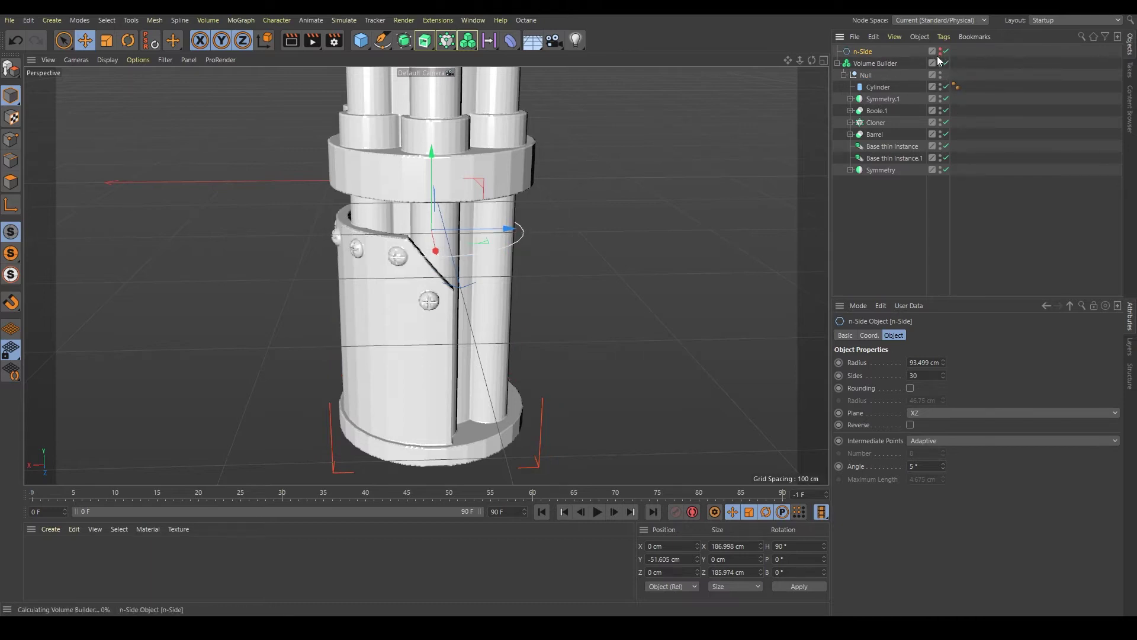
- Expand the Symmetry object and display the settings of the n-Side spline under the barrel base's extrude
left_click_drag(393, 293, 454, 435, "alt")
left_click(445, 364)
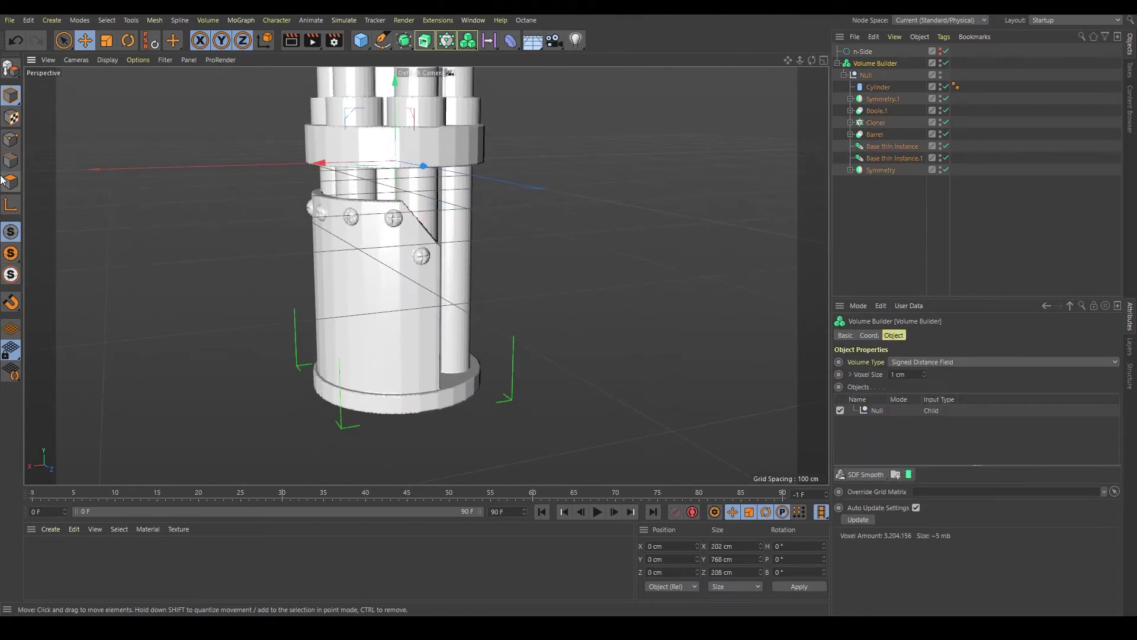
left_click(850, 170)
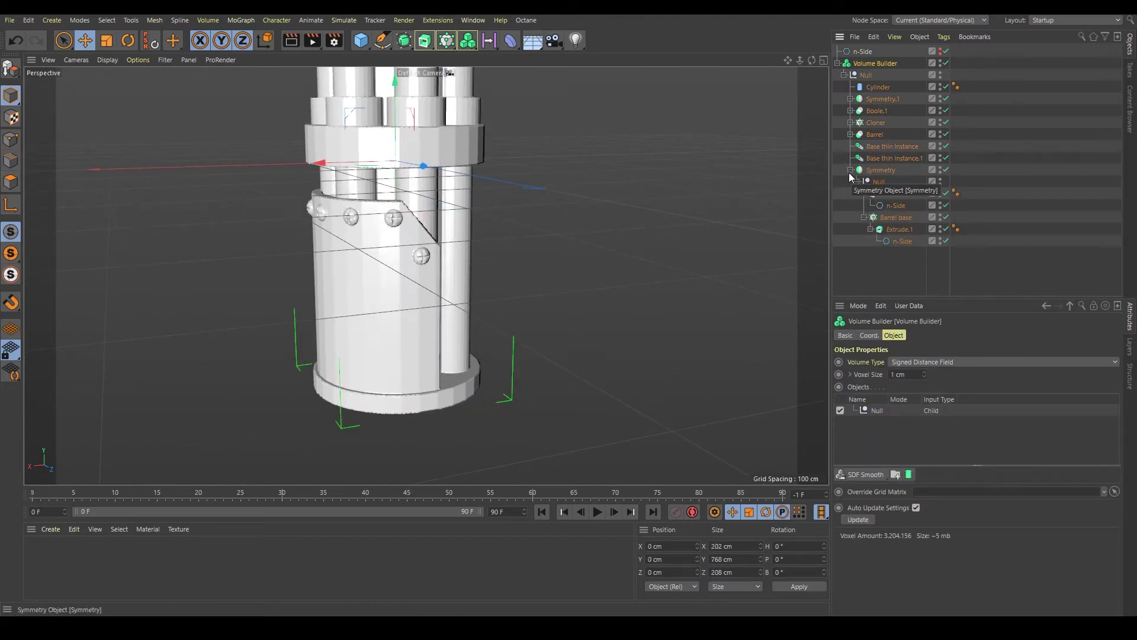
left_click_drag(408, 258, 422, 268, "alt")
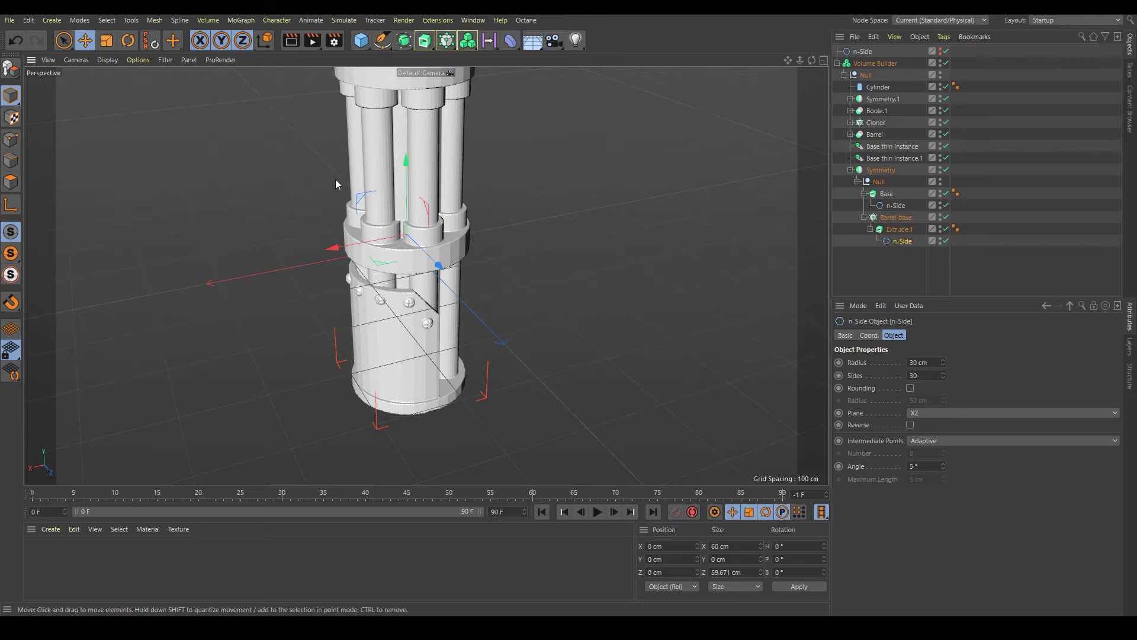
- Filter the object list by "n-s" and set the five unhidden n-Side splines to 200 sides
left_click(1081, 36)
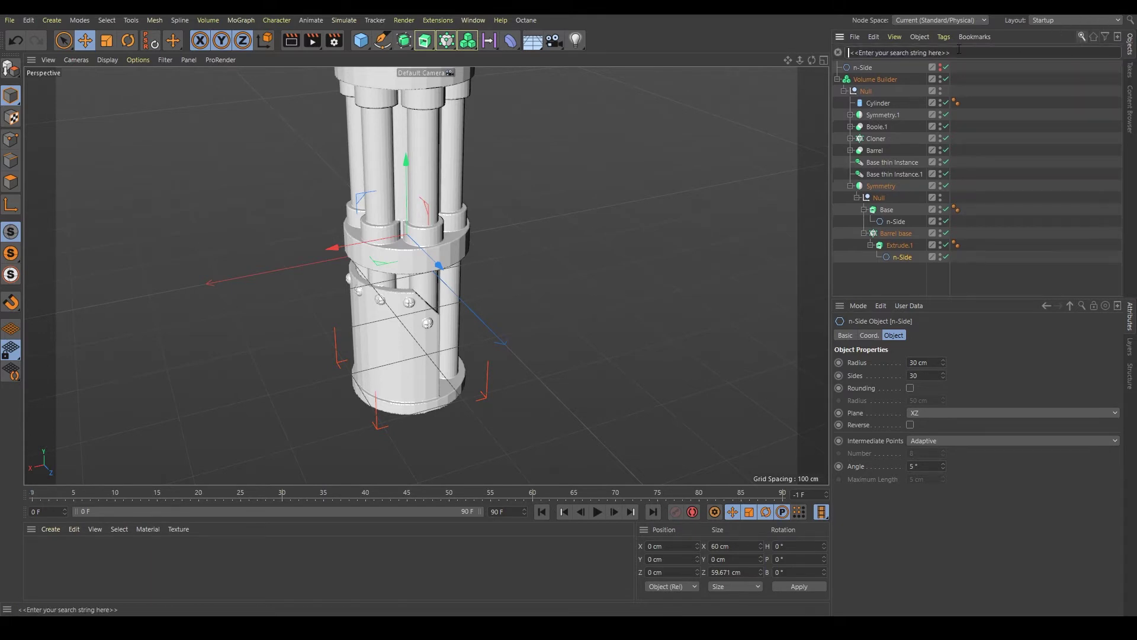
type("n-s")
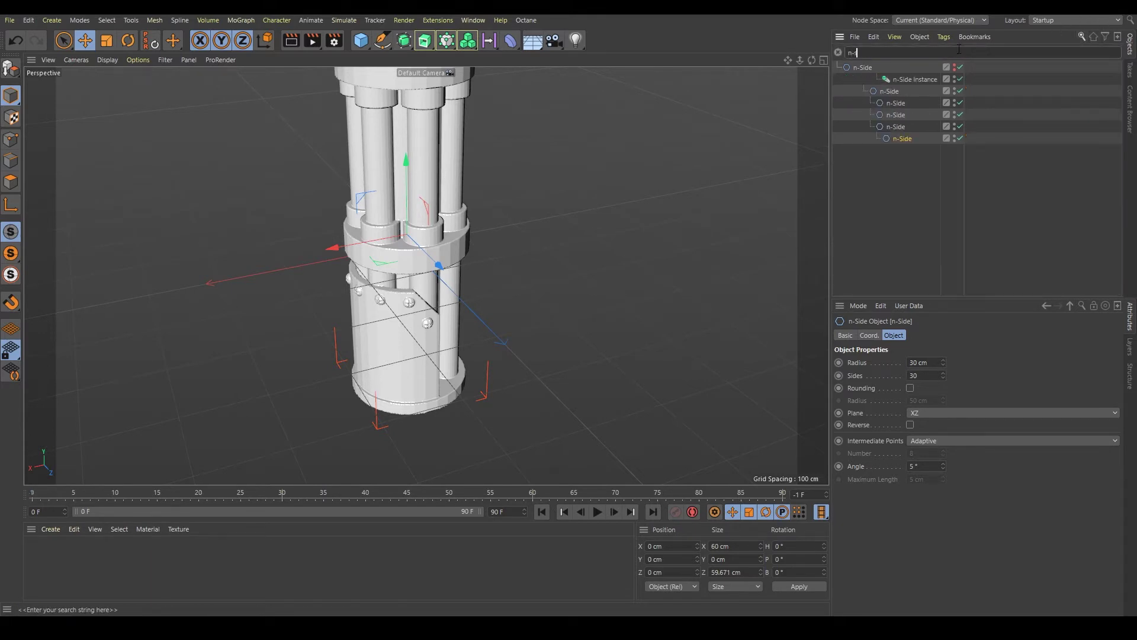
left_click_drag(908, 176, 875, 81)
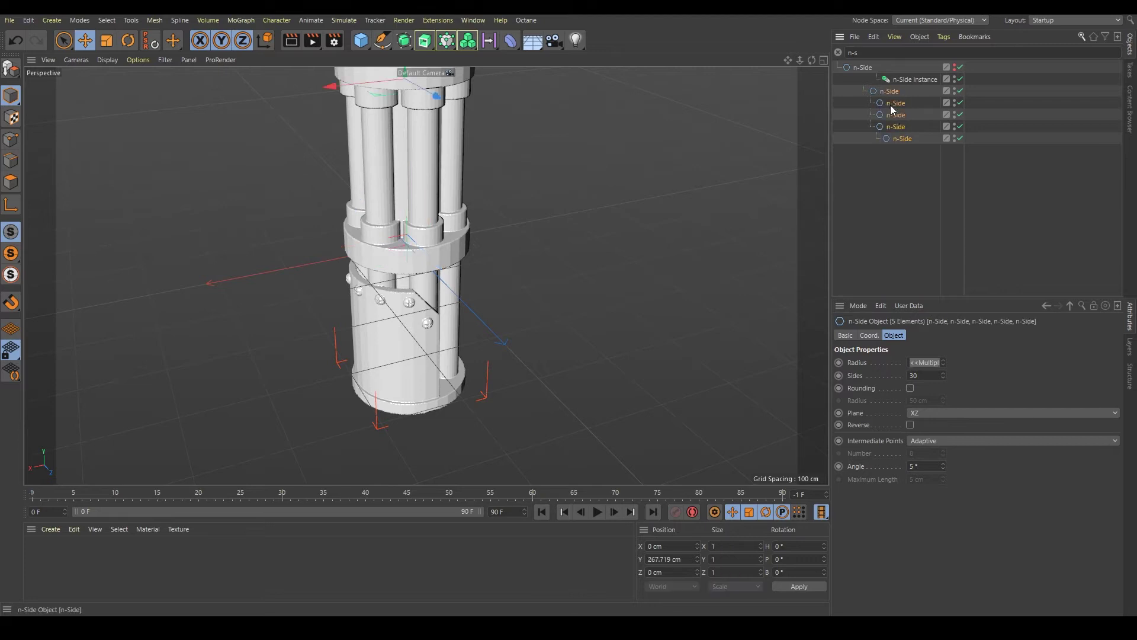
left_click(921, 377)
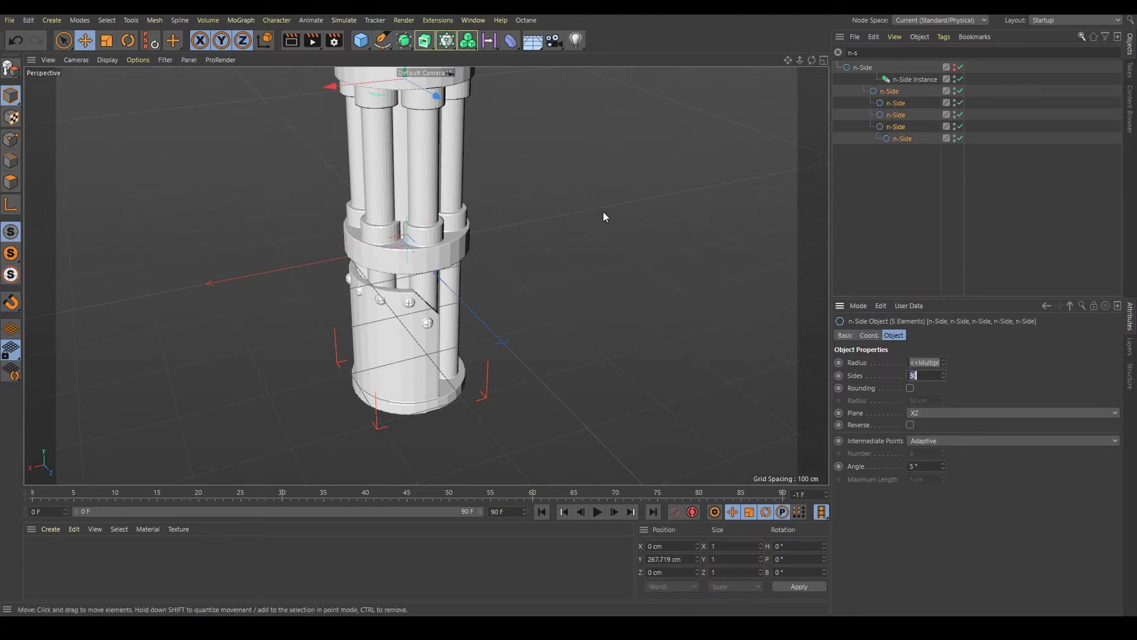
type("200")
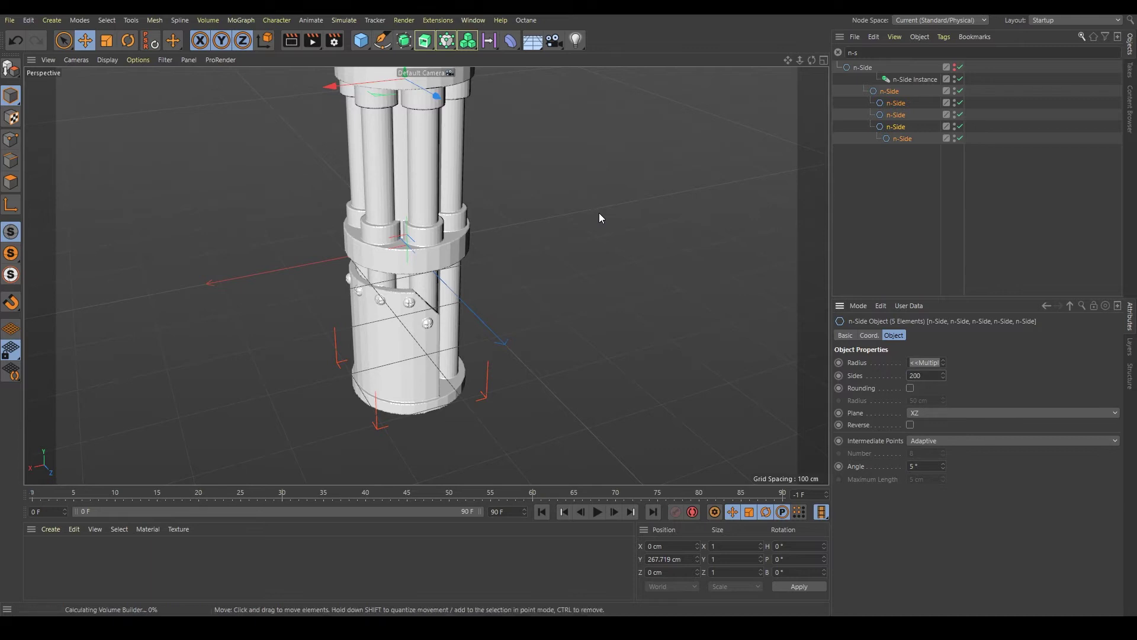
- Add an SDF Smooth filter layer above the Null in the Volume Builder's object list
mouse_move(422, 267)
left_mouse_down("alt")
mouse_move(435, 237)
mouse_move(469, 228)
mouse_move(419, 258)
left_mouse_up("alt")
left_click_drag(406, 158, 404, 408, "alt")
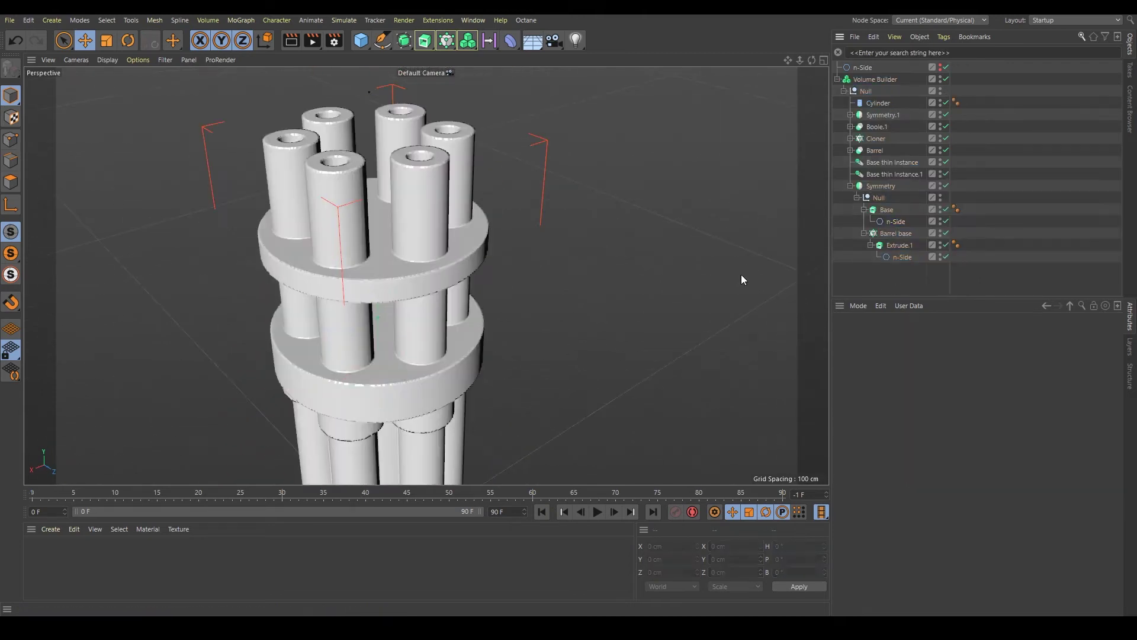
scroll(397, 269, "up", 2)
scroll(451, 277, "up", 2)
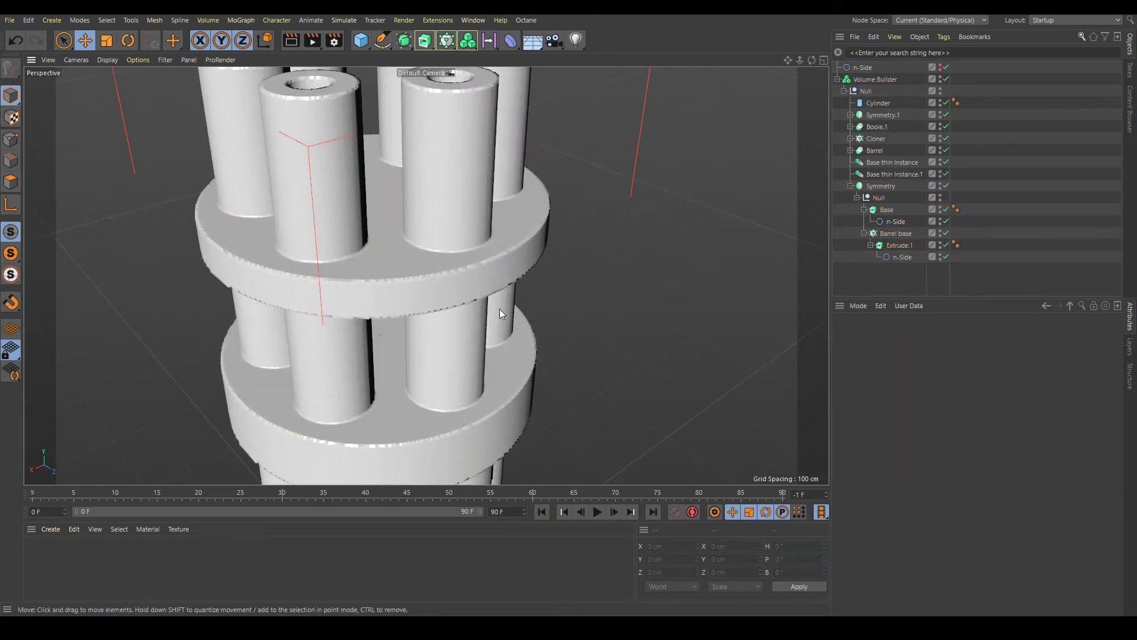
middle_click_drag(499, 308, 499, 207, "alt")
left_click(869, 79)
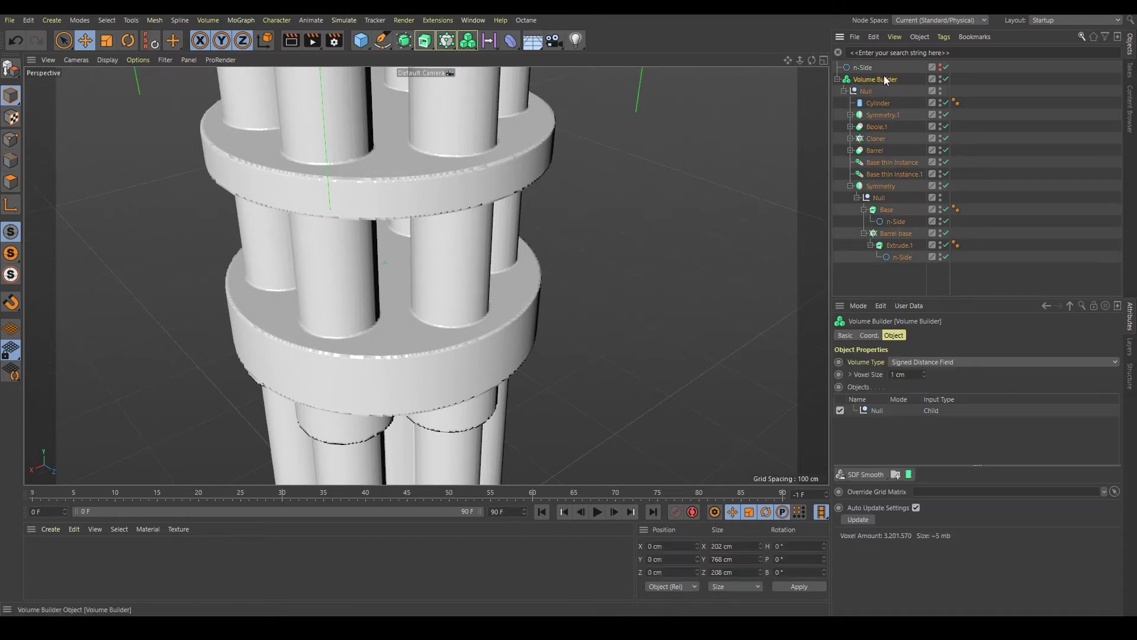
left_click(878, 410)
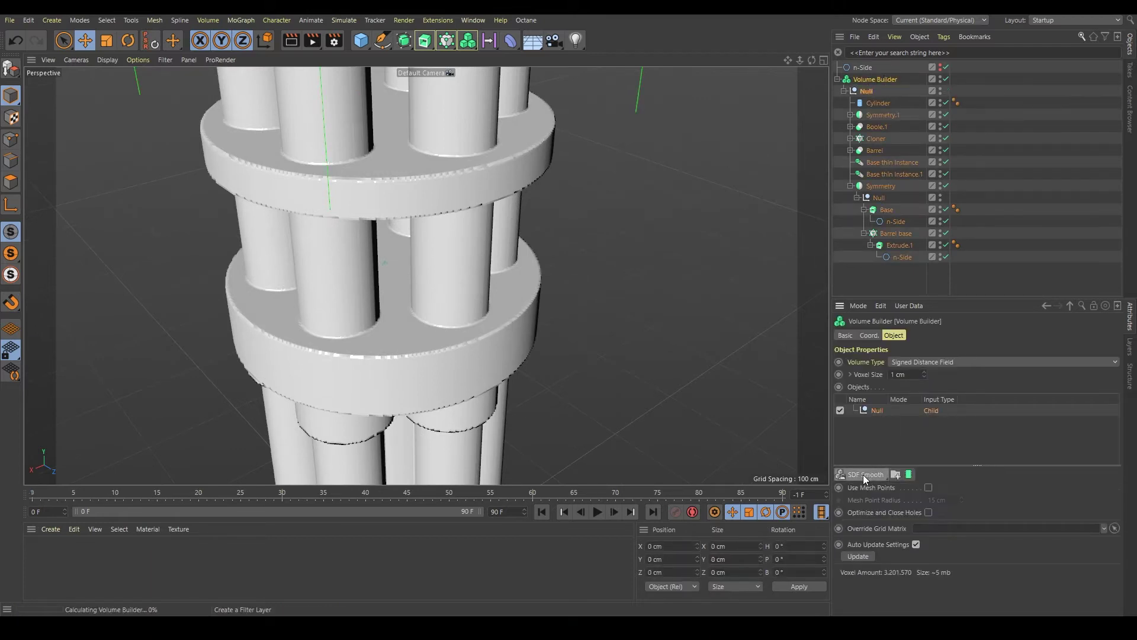
left_click(863, 475)
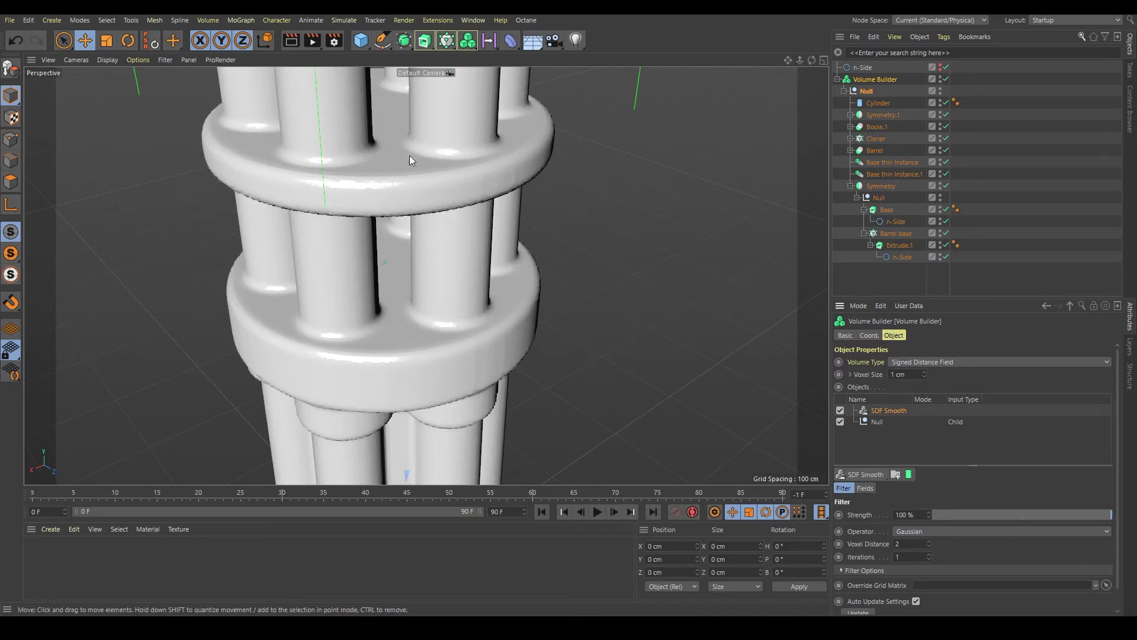
- Set the SDF Smooth filter's strength to 50%
right_click_drag(447, 182, 434, 254, "alt")
middle_click_drag(435, 253, 414, 201, "alt")
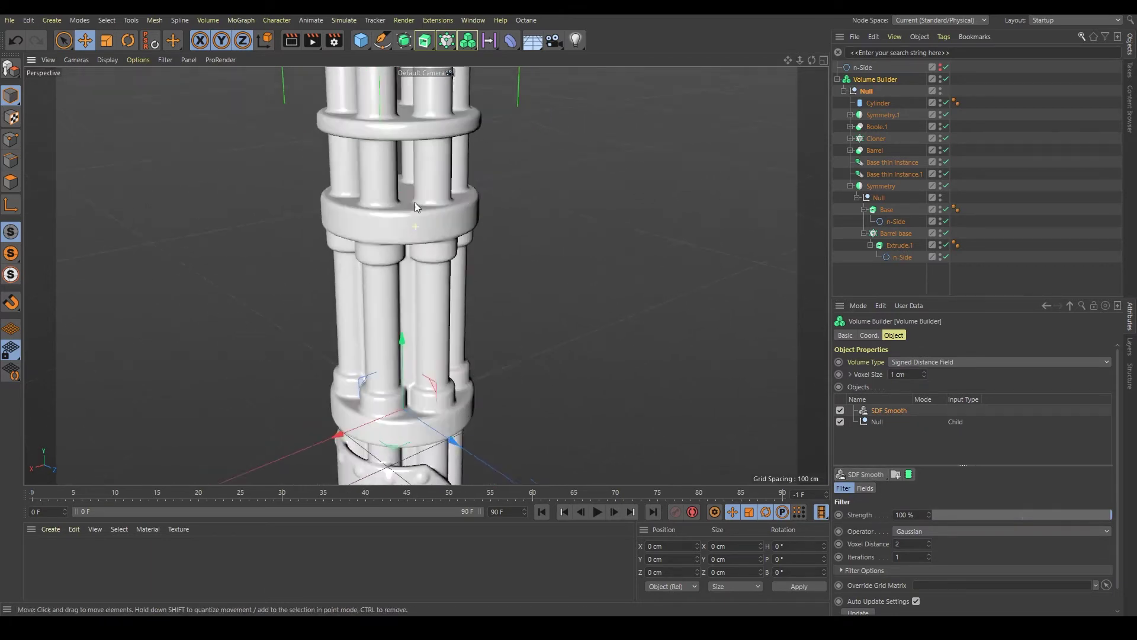
mouse_move(415, 227)
left_mouse_down("alt")
mouse_move(415, 211)
mouse_move(415, 220)
left_mouse_up("alt")
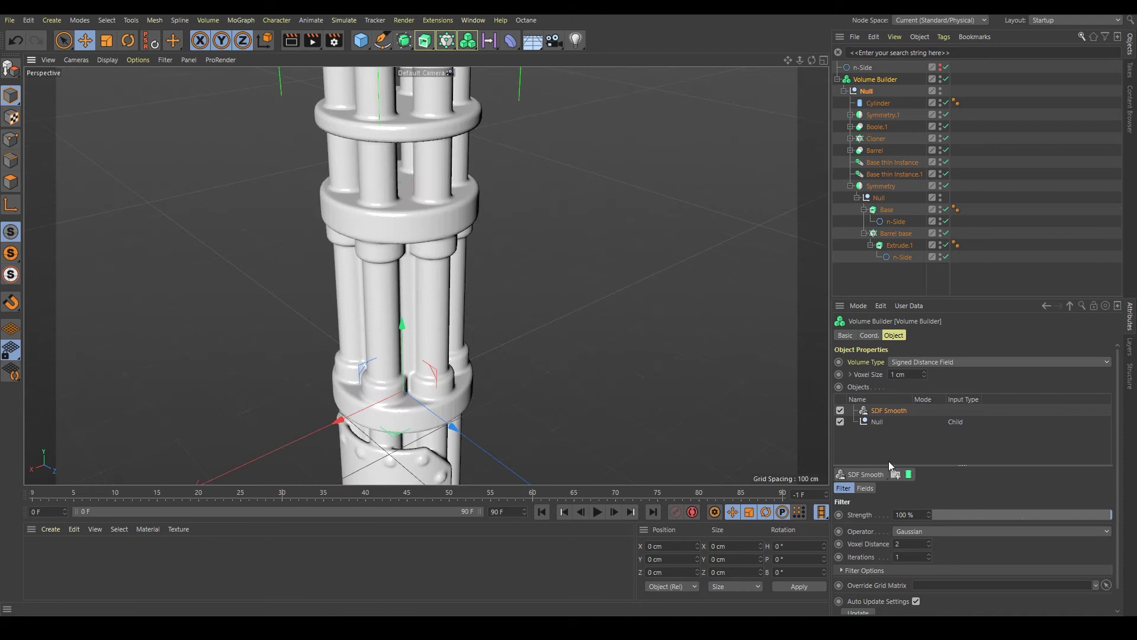
double_click(924, 515)
type("50")
key("Return")
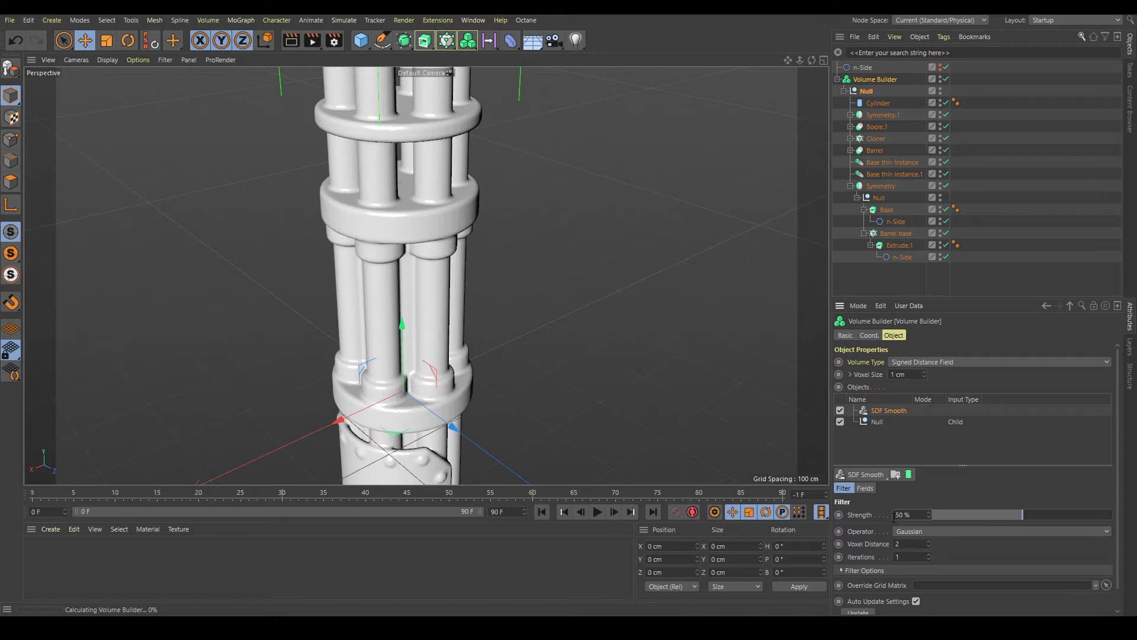
- Inspect the screw details on the barrel base and set the SDF Smooth filter's strength to 25%
middle_click_drag(412, 452, 437, 282, "alt")
right_click_drag(437, 282, 581, 274, "alt")
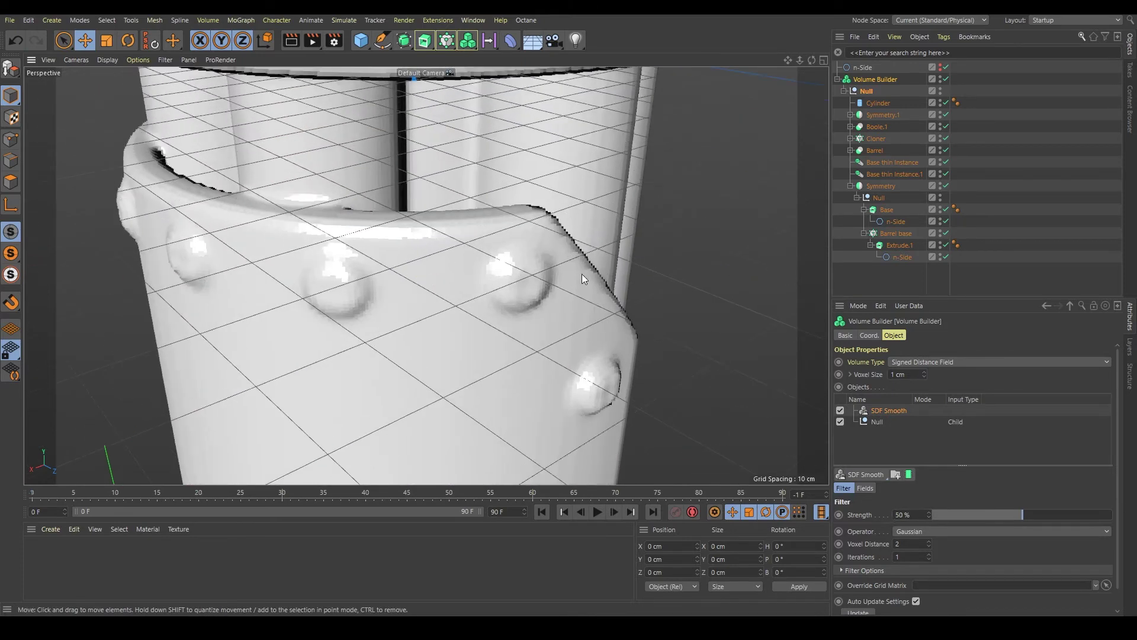
mouse_move(576, 275)
left_mouse_down("alt")
mouse_move(597, 271)
mouse_move(572, 254)
left_mouse_up("alt")
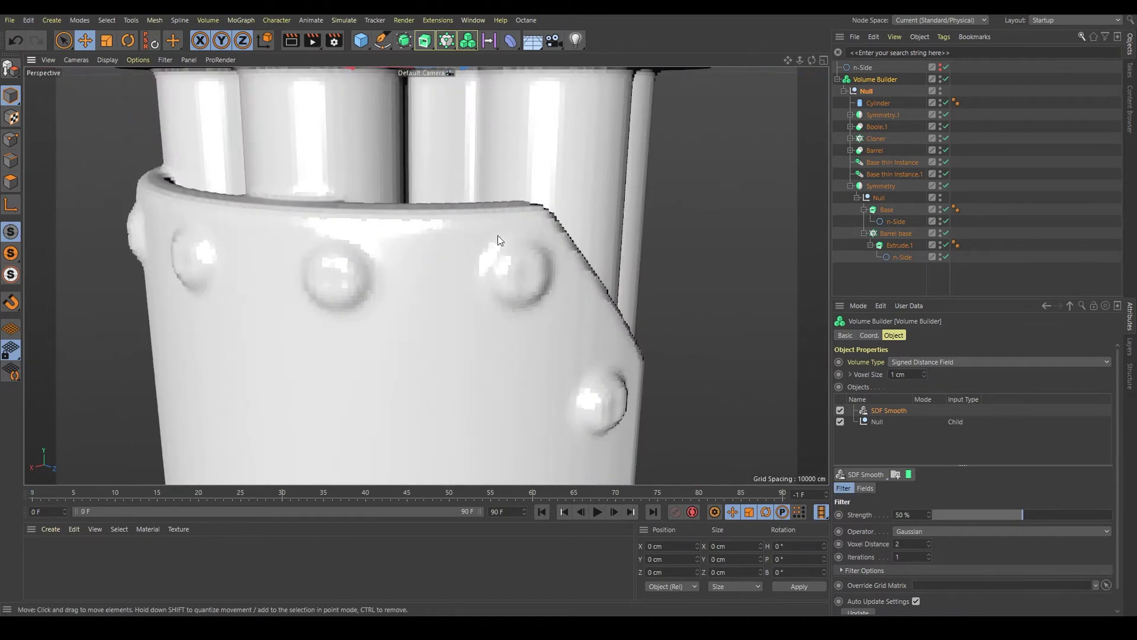
left_click(871, 82)
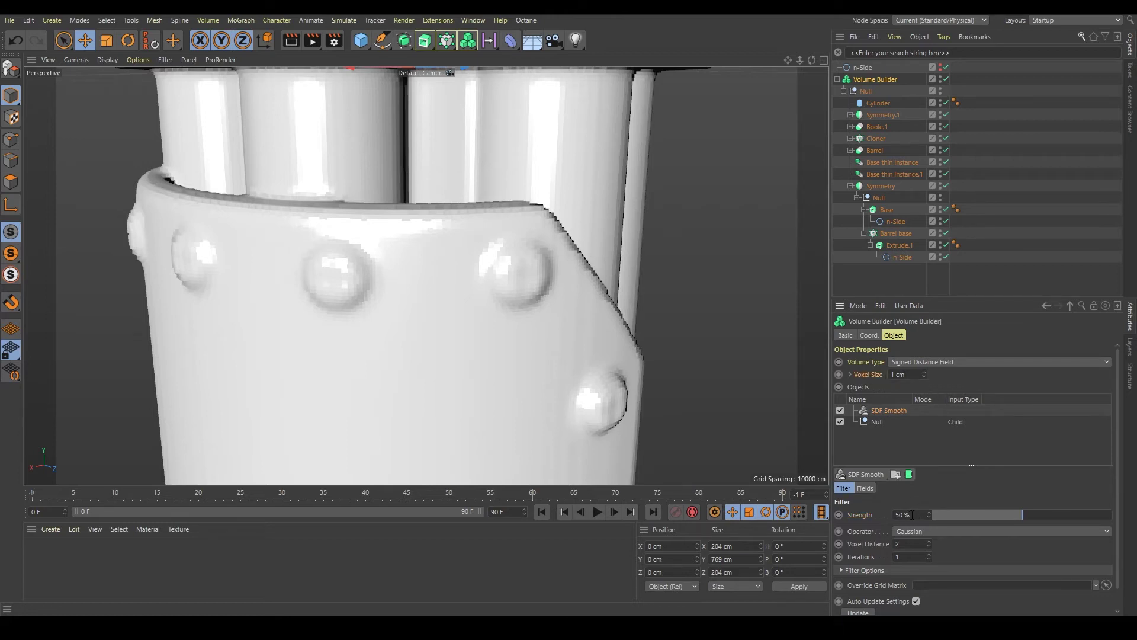
type("25")
key("Return")
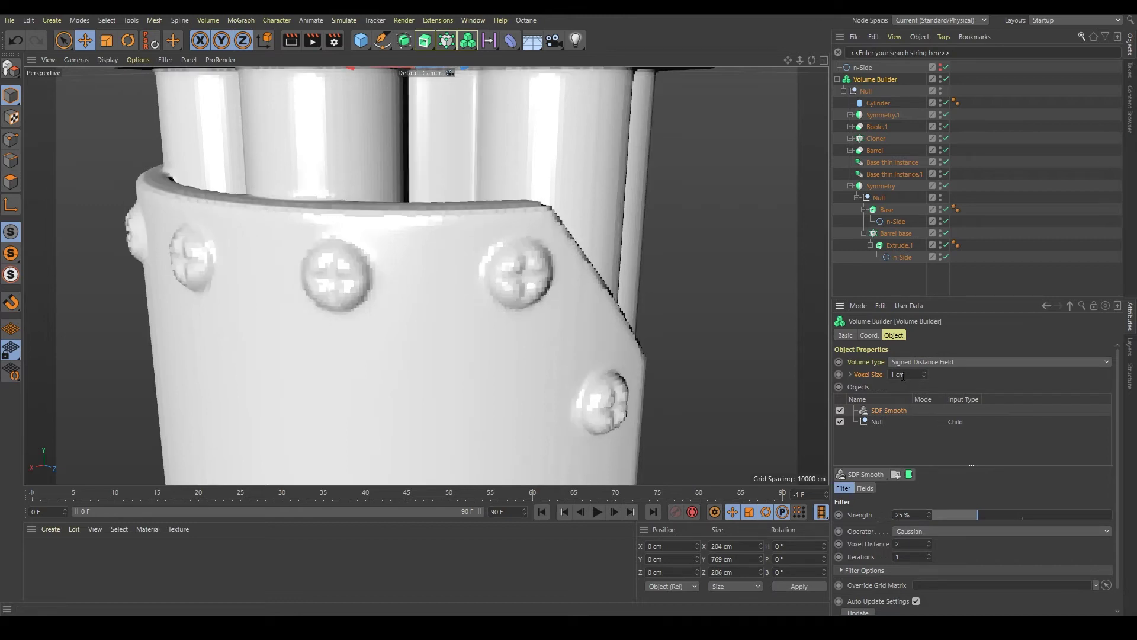
- Disable the SDF Smooth filter and set the Volume Builder's voxel size to 0.6 cm
left_click(841, 410)
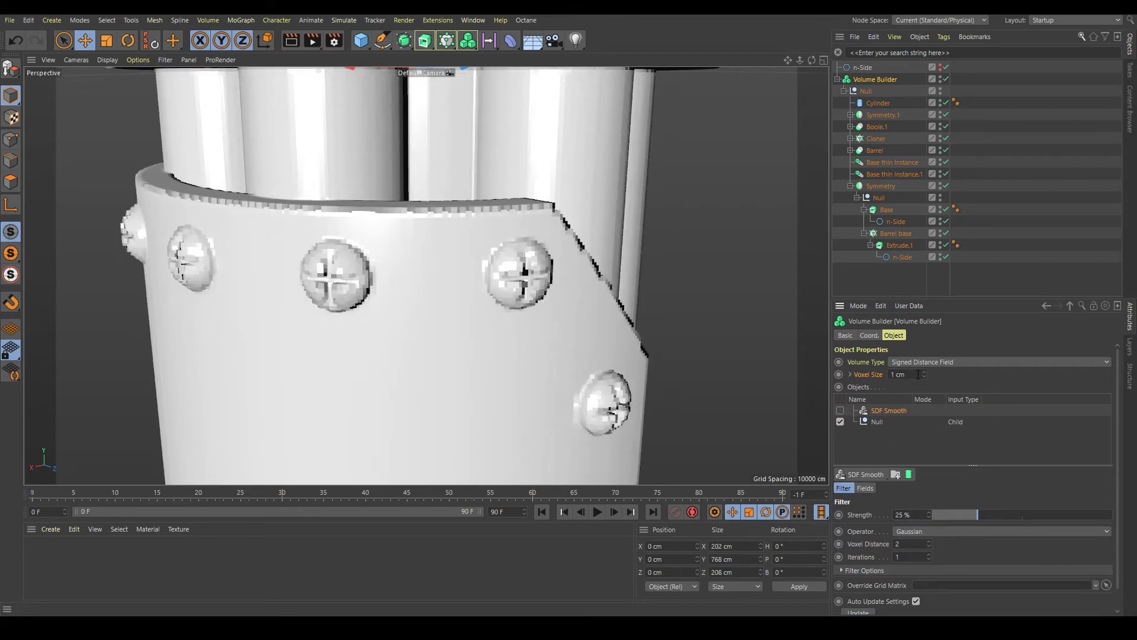
type(".")
type("0.6")
key("Return")
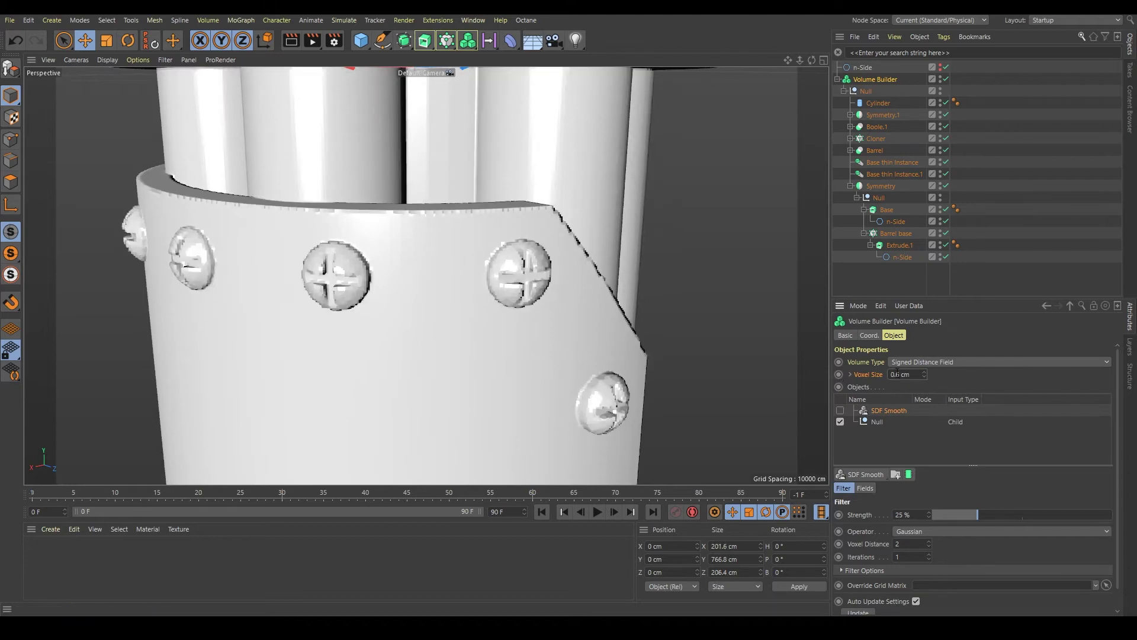
- Set the Volume Builder's voxel size to 0.5 cm, accepting the long calculation, and enable the SDF Smooth filter
left_click_drag(898, 374, 939, 375)
type("5")
key("Return")
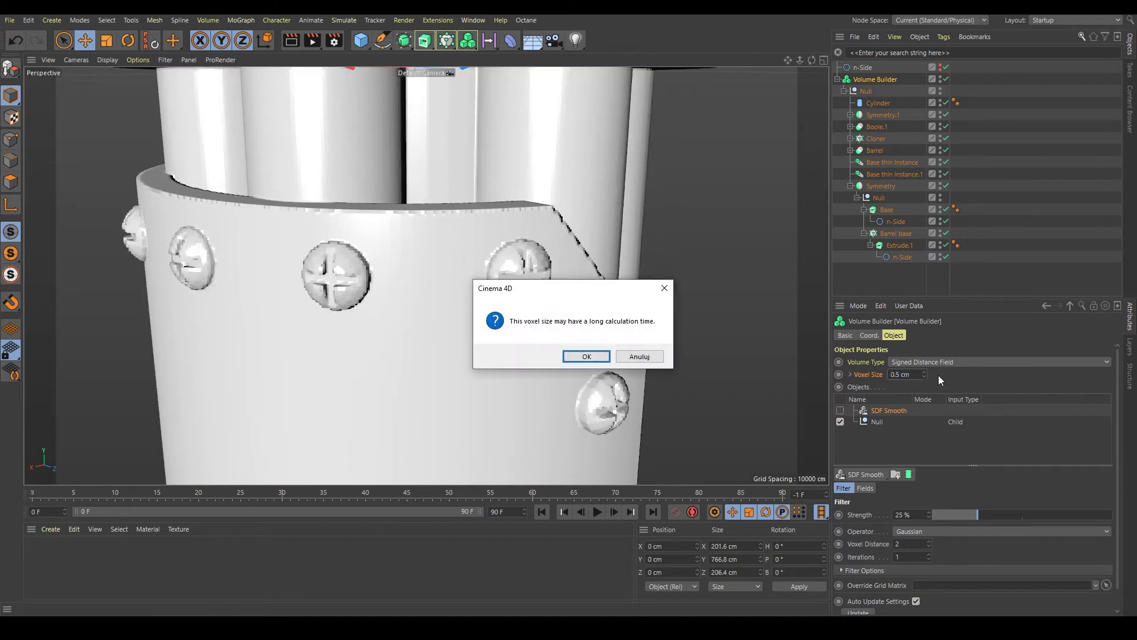
left_click(586, 356)
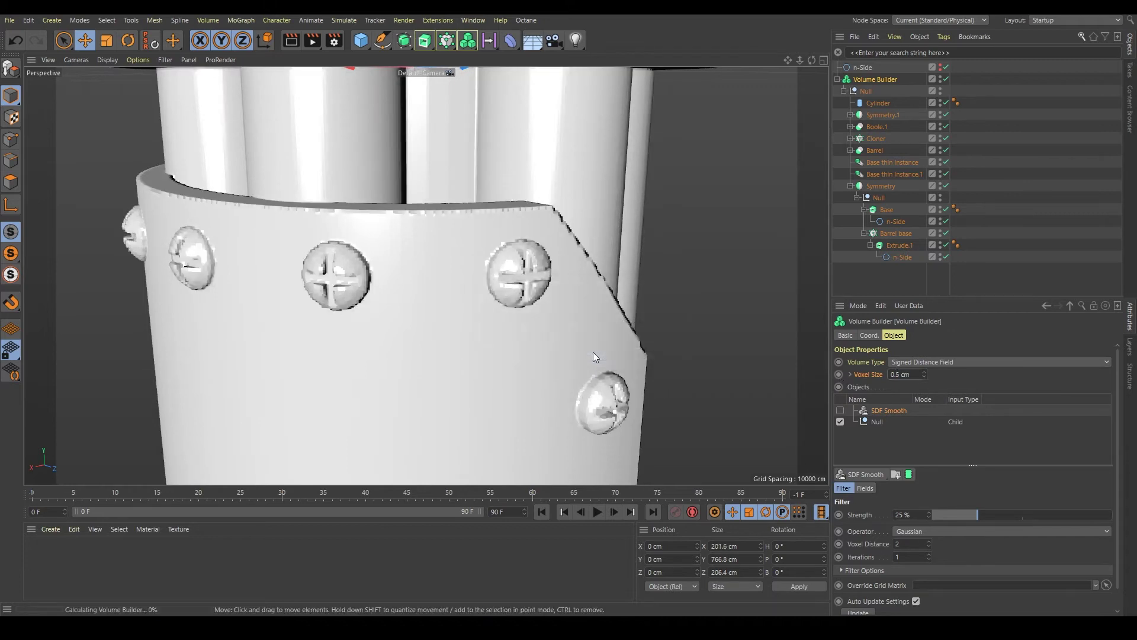
left_click(840, 411)
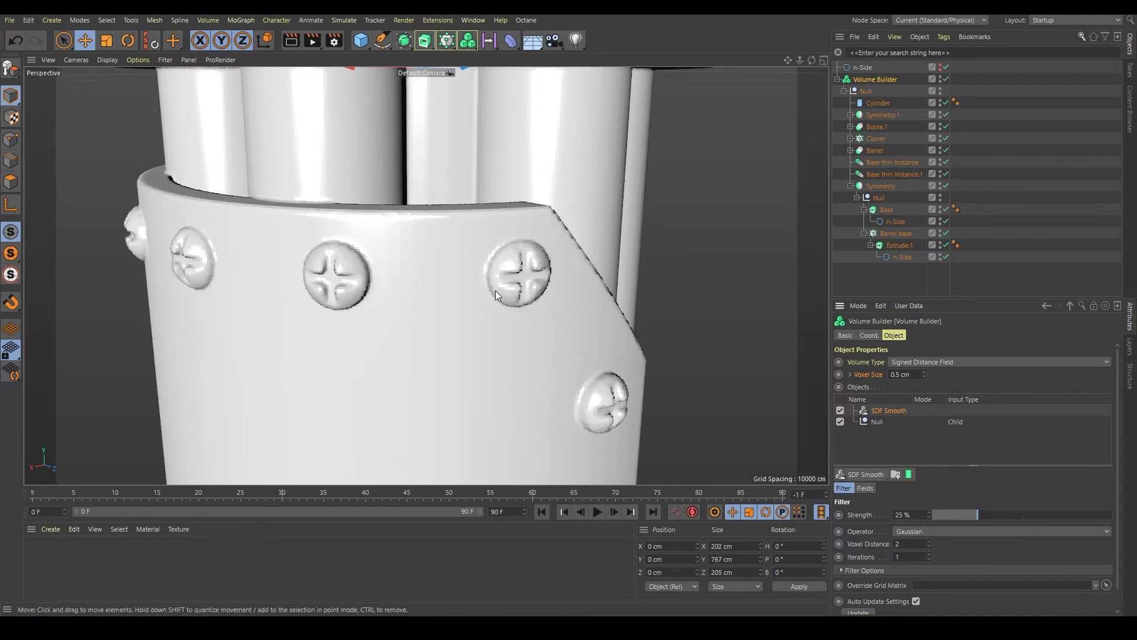
- Add a Volume Mesher as the parent of the Volume Builder
right_click_drag(489, 267, 339, 273, "alt")
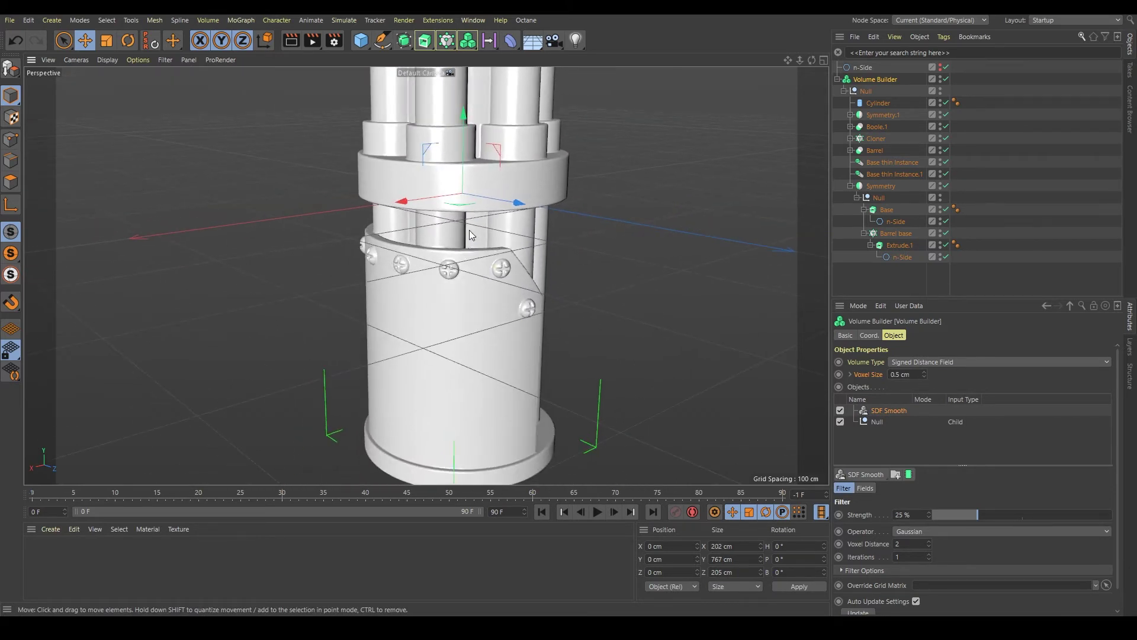
scroll(469, 229, "down", 8)
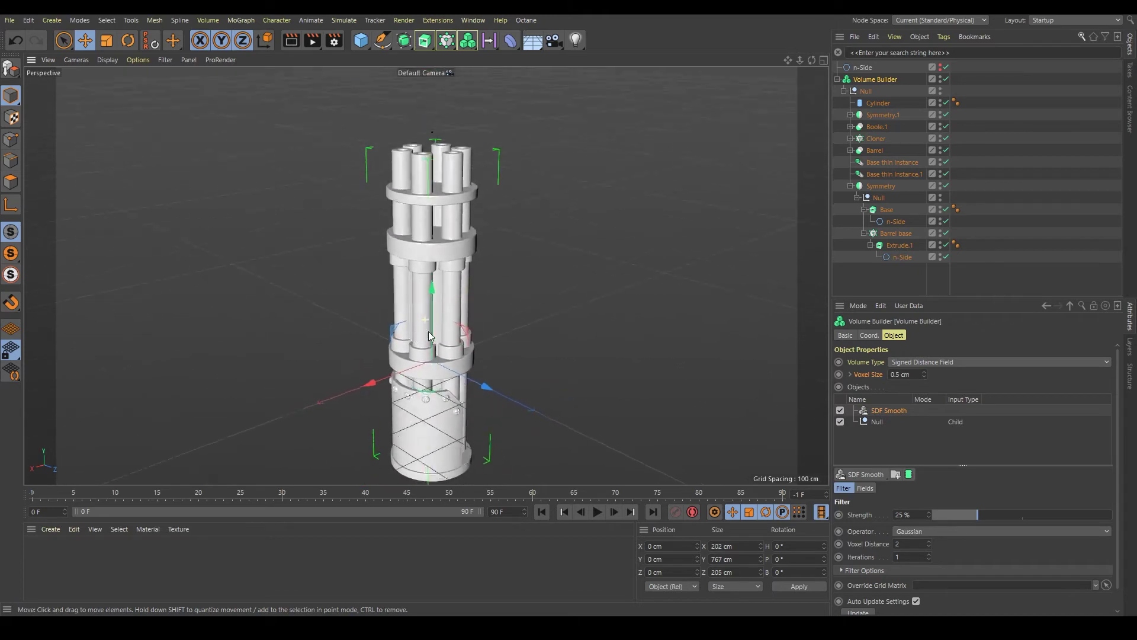
left_click_drag(428, 332, 438, 244, "alt")
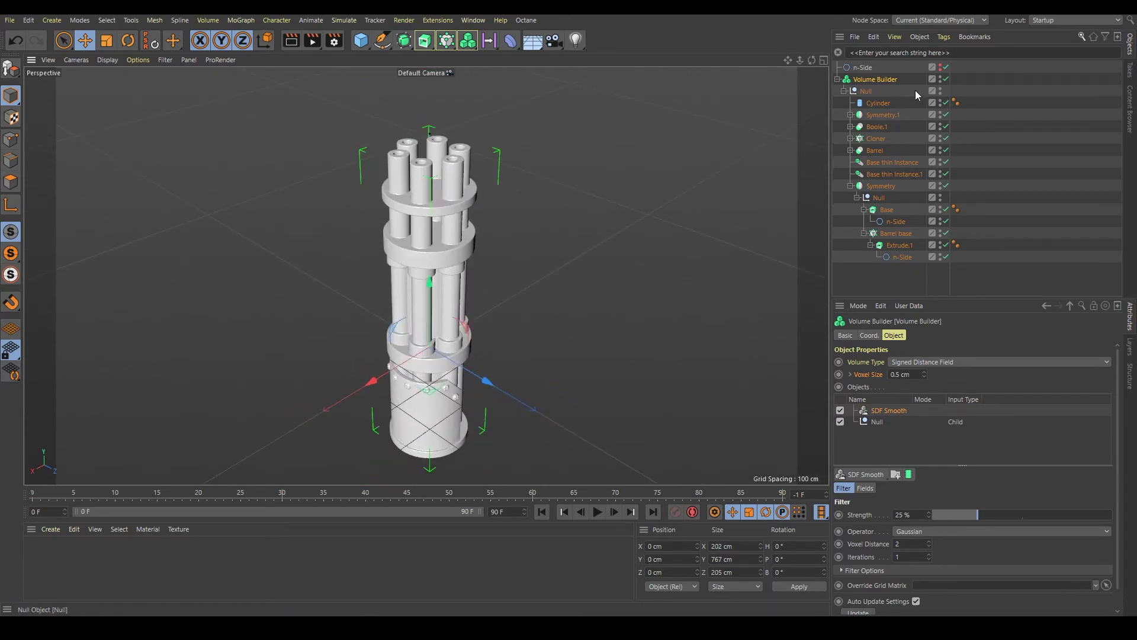
left_click(466, 50)
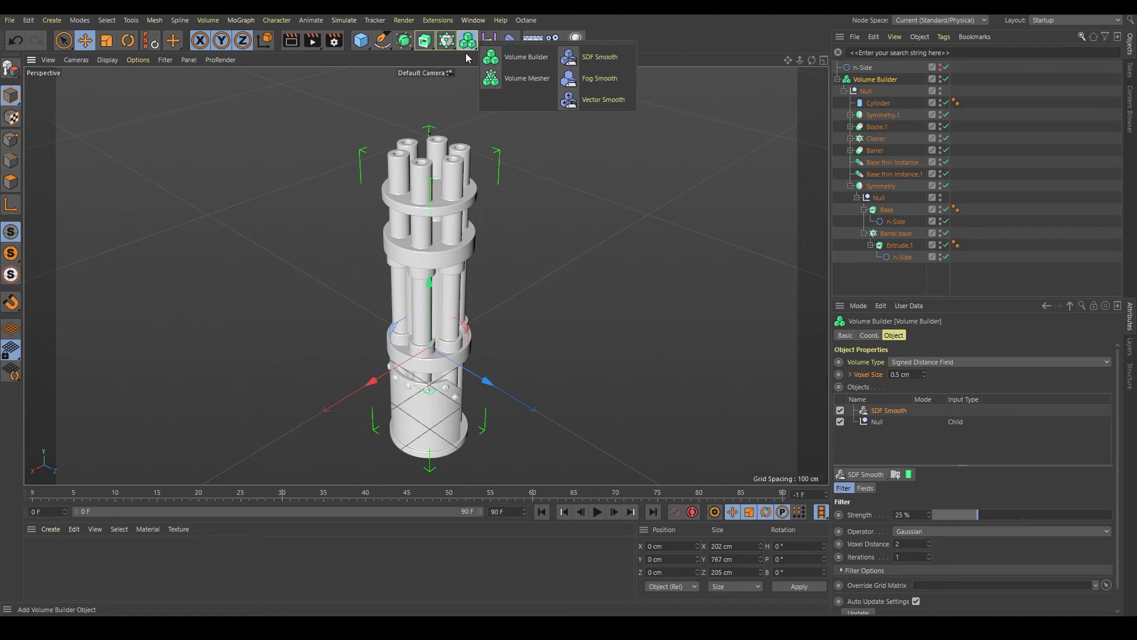
left_click(537, 80)
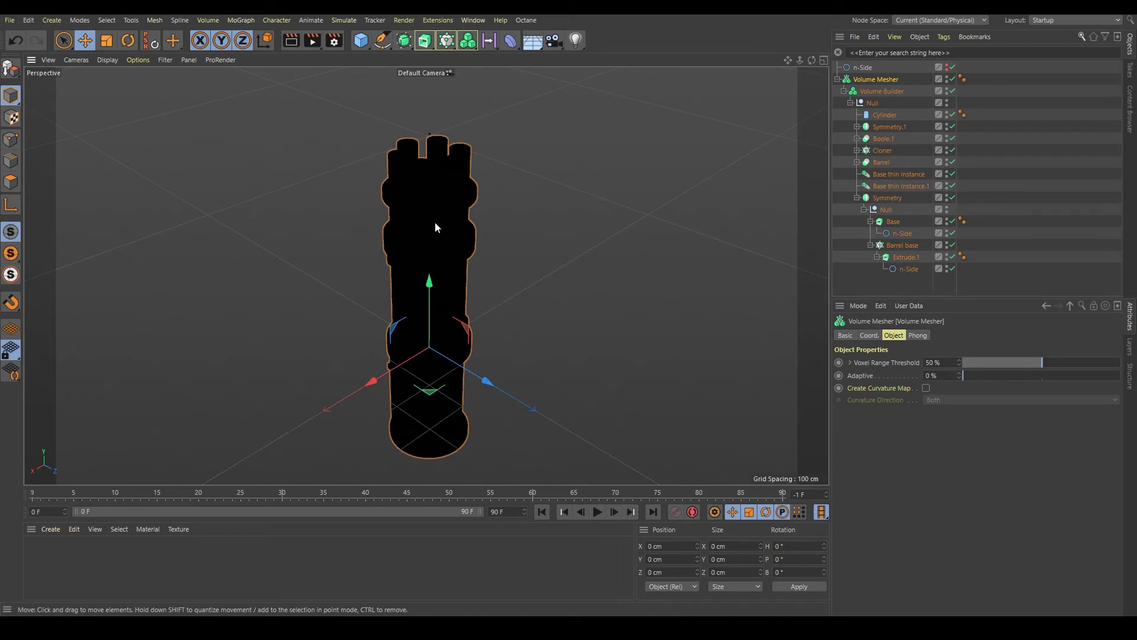
- Inspect the mesh density around the barrel flange and set the Volume Mesher's Adaptive value to 1%
scroll(435, 223, "up", 10)
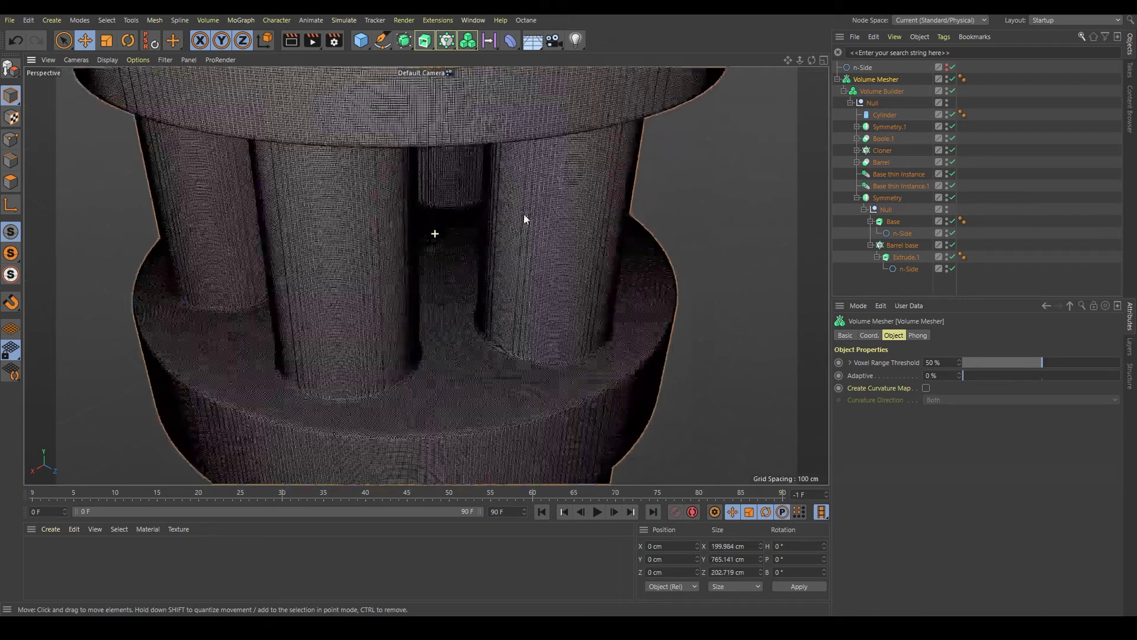
right_click_drag(524, 215, 566, 205, "alt")
middle_click_drag(624, 279, 462, 103, "alt")
left_click_drag(462, 102, 510, 353, "alt")
scroll(533, 382, "down", 3)
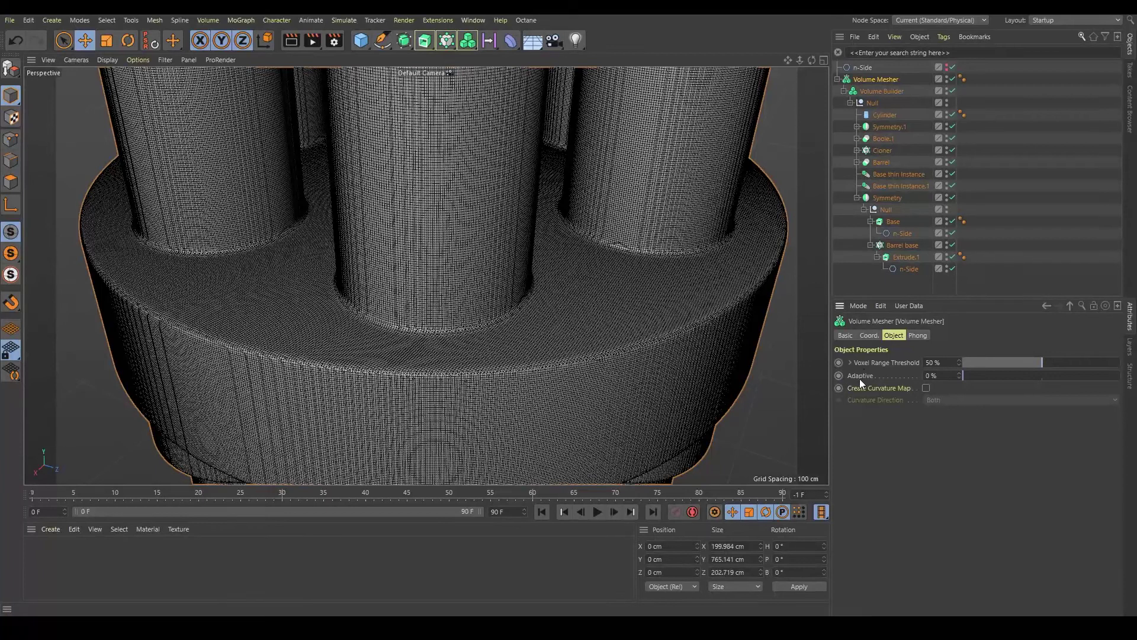
left_click(935, 375)
type("1")
key("Return")
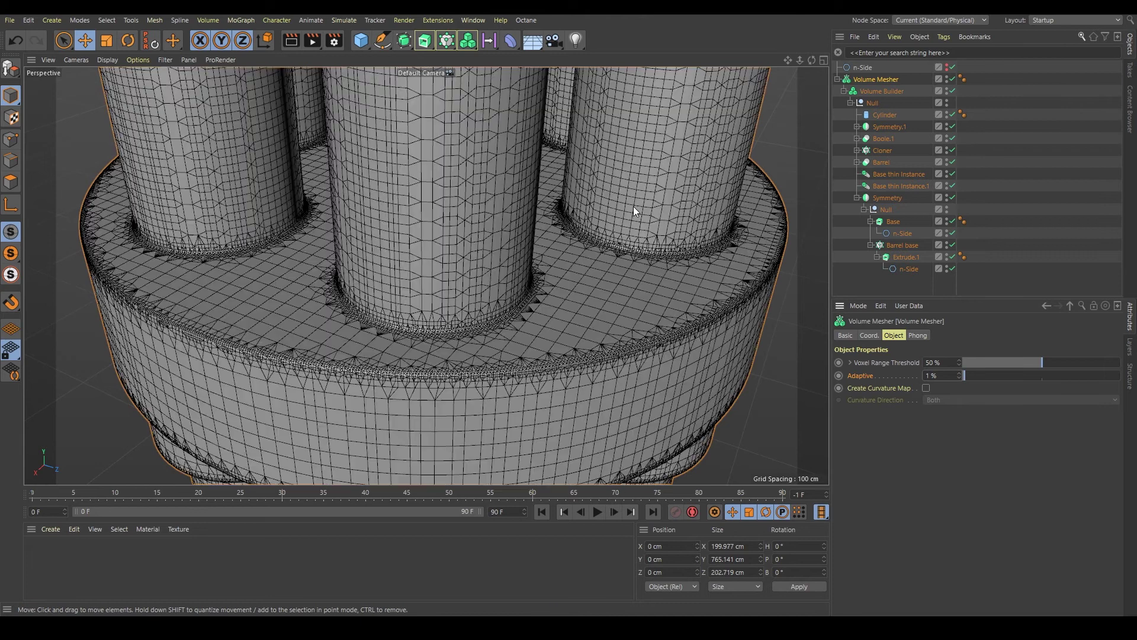
- Set the Volume Mesher's Adaptive value to 3%
scroll(600, 214, "down", 10)
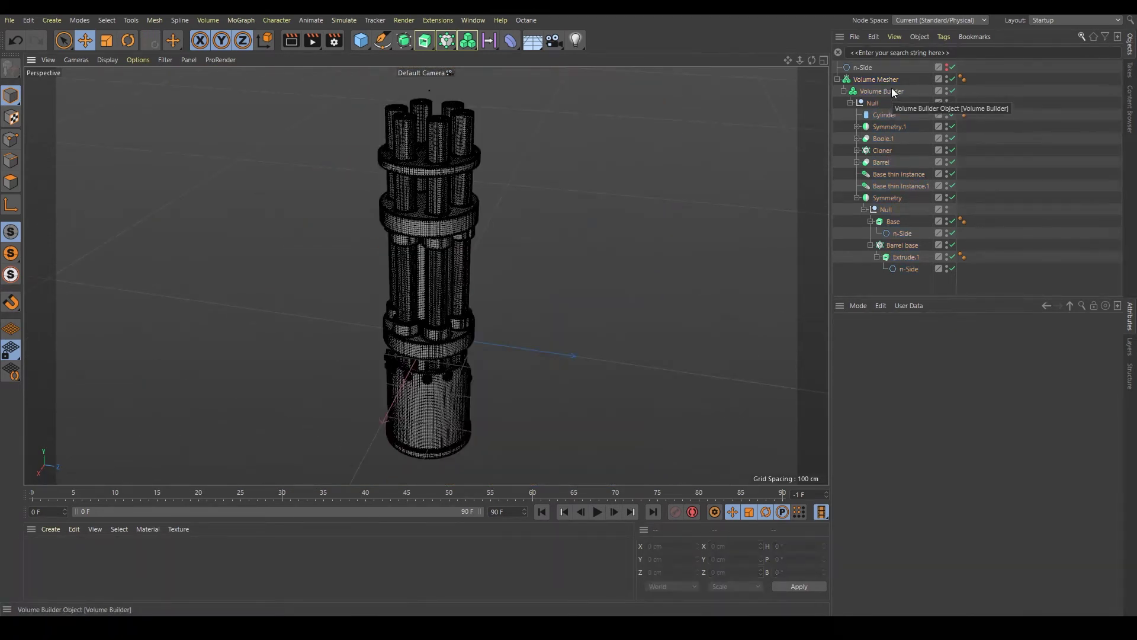
left_click(881, 91)
left_click(883, 79)
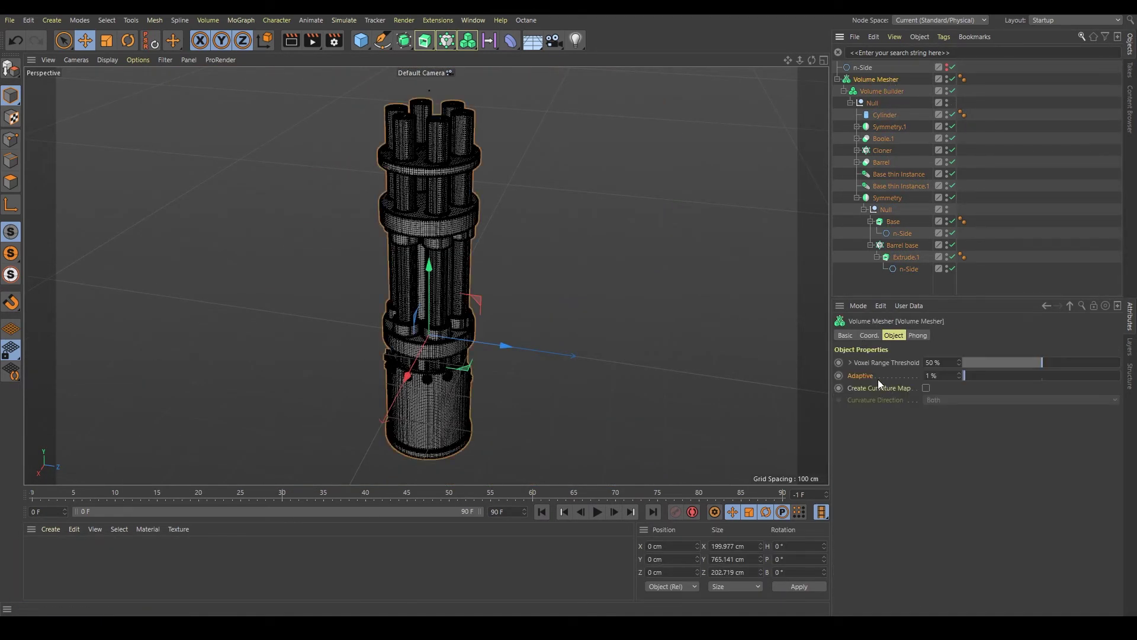
left_click(931, 375)
type("3")
key("Return")
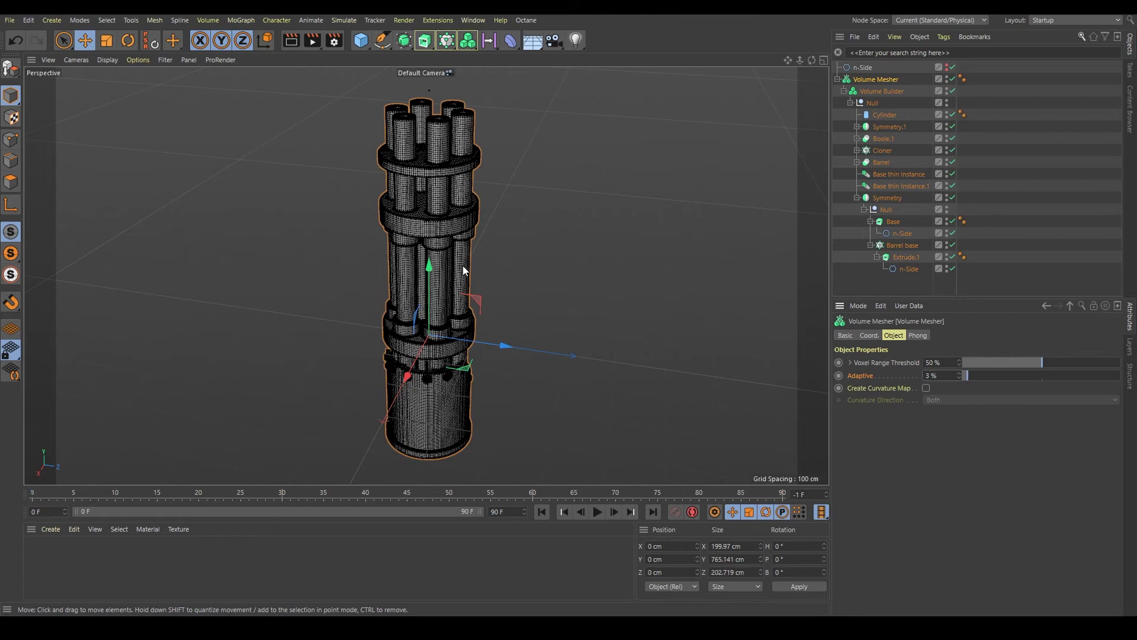
- Create a polygon copy of the Volume Mesher with Current State to Object and hide the original generator
left_click(837, 79)
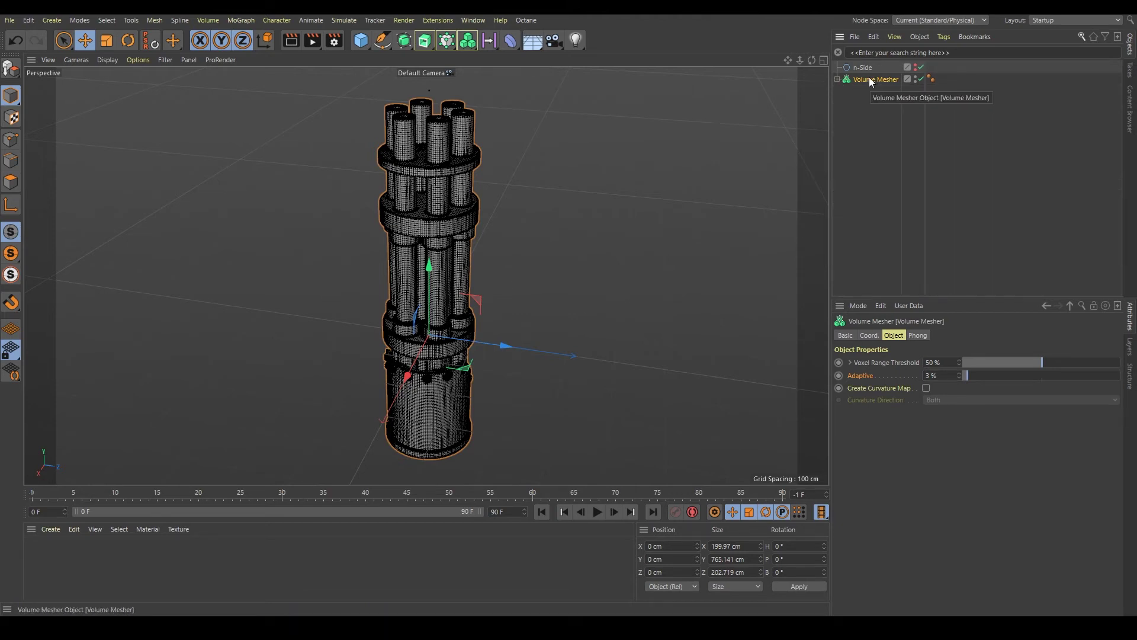
right_click(862, 78)
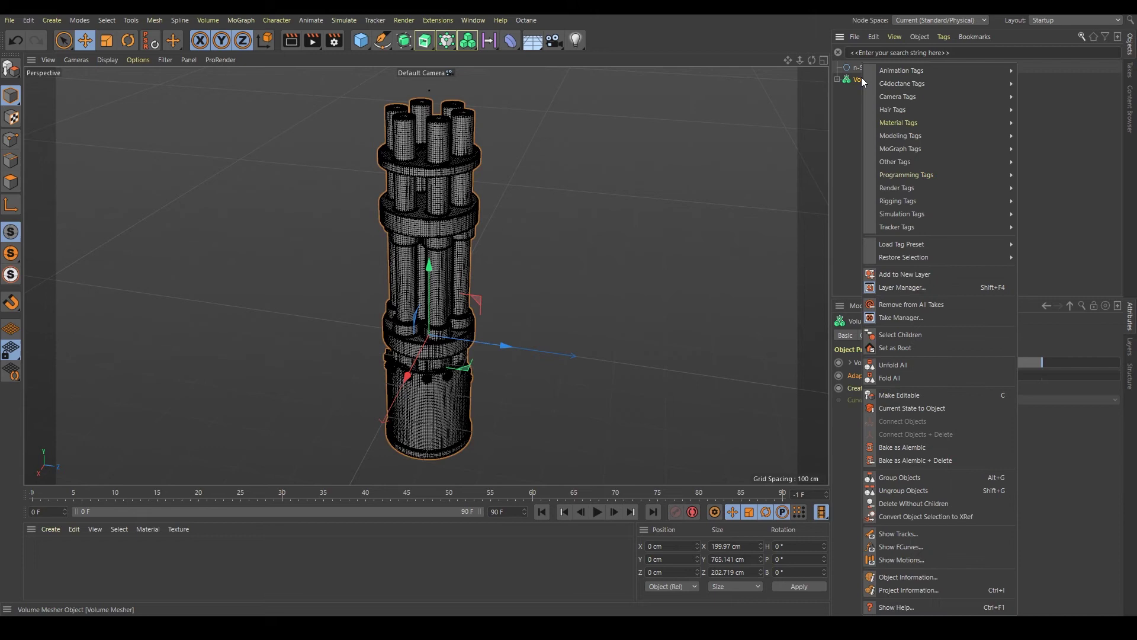
left_click(917, 410)
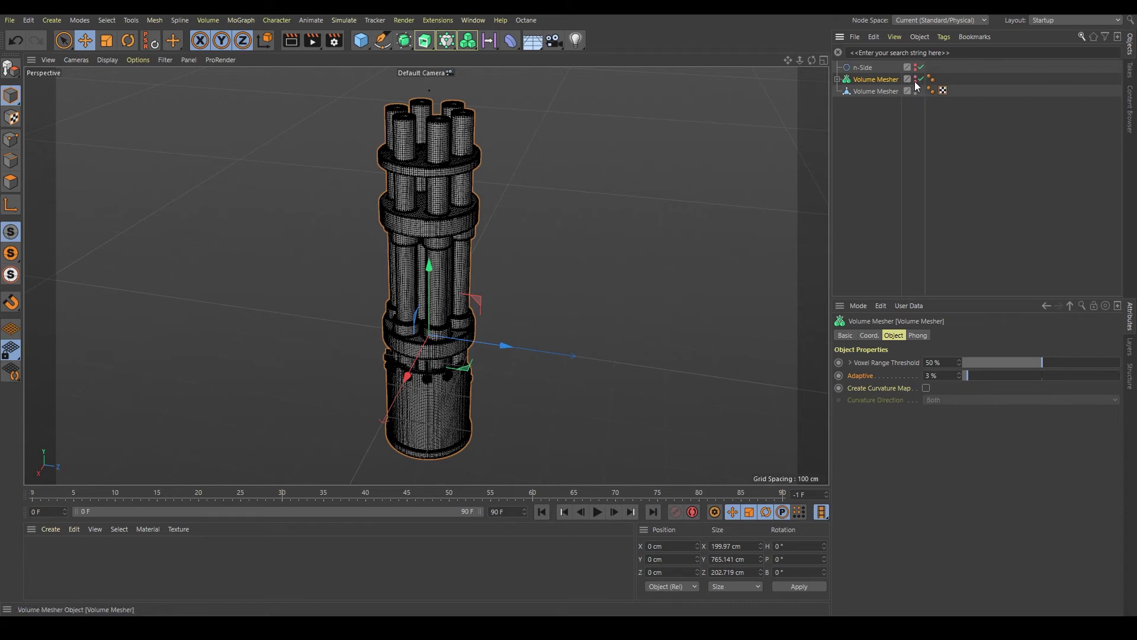
left_click(880, 91)
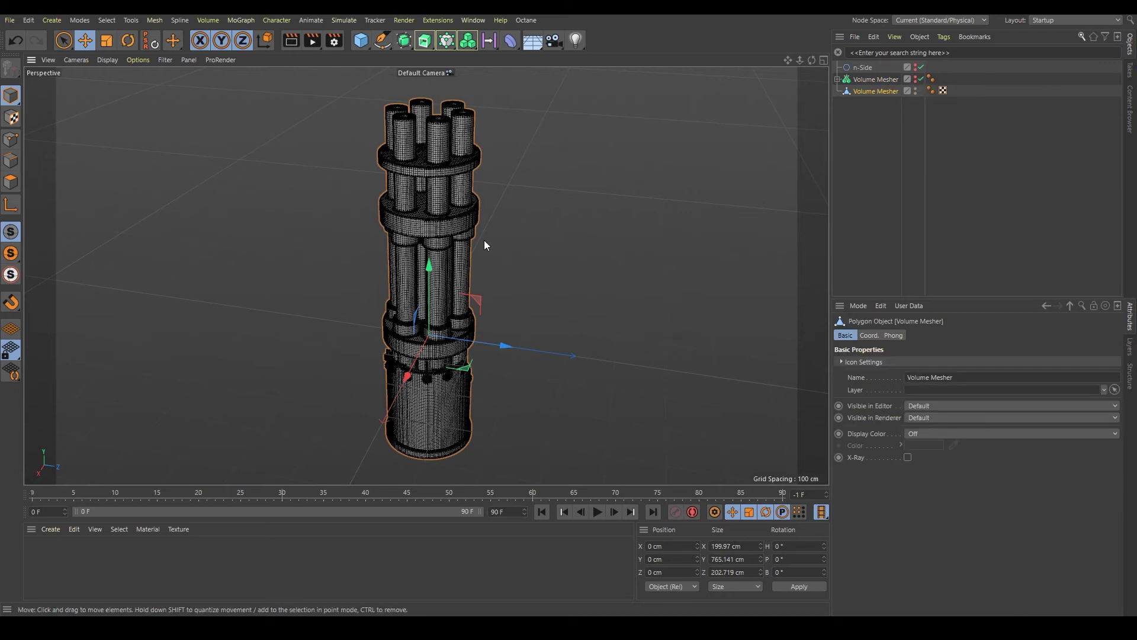
- Switch the viewport to Gouraud shading without wireframe lines and check the polygon copy from several angles
key("n")
key("a")
left_click_drag(485, 240, 489, 246, "alt")
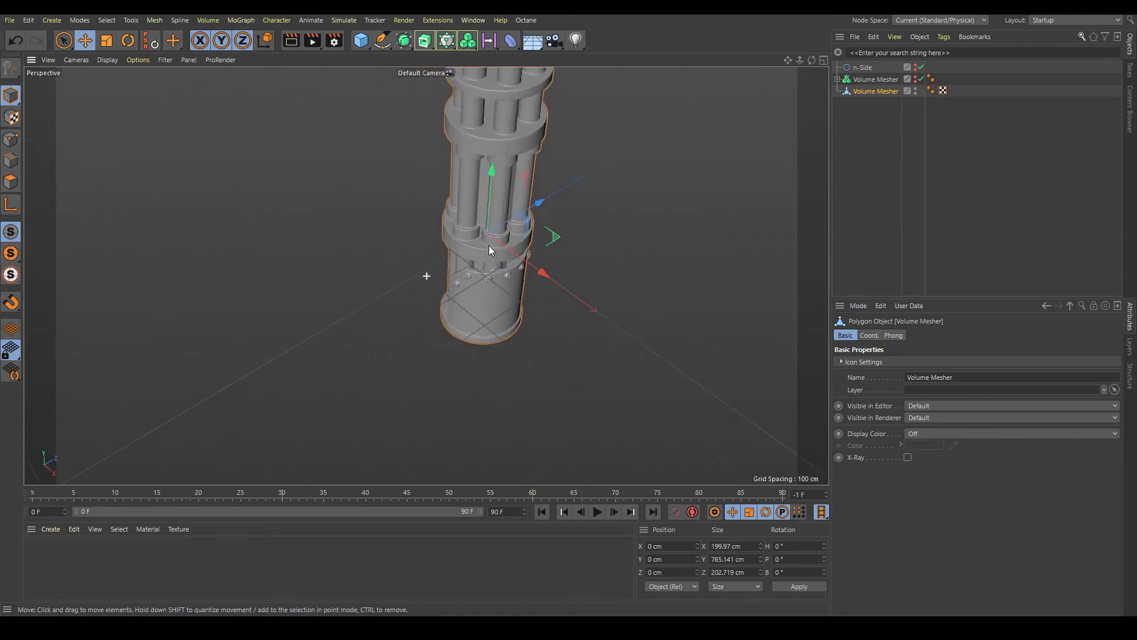
right_click_drag(489, 245, 558, 244, "alt")
mouse_move(490, 258)
left_mouse_down("alt")
mouse_move(682, 177)
mouse_move(475, 311)
mouse_move(513, 240)
mouse_move(438, 271)
left_mouse_up("alt")
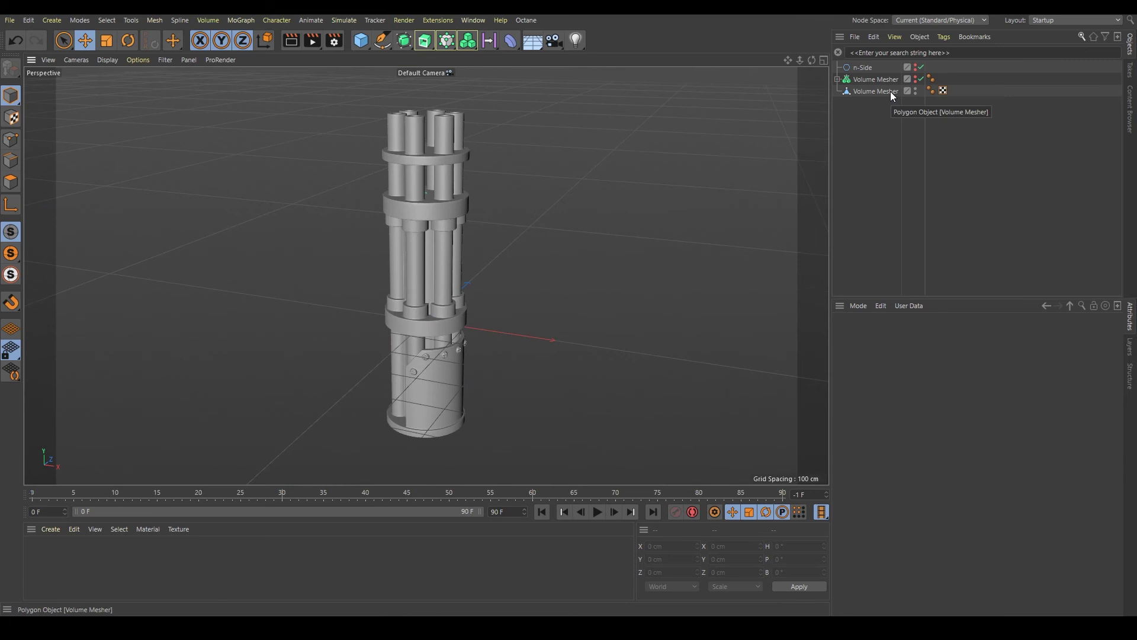
left_click(891, 91)
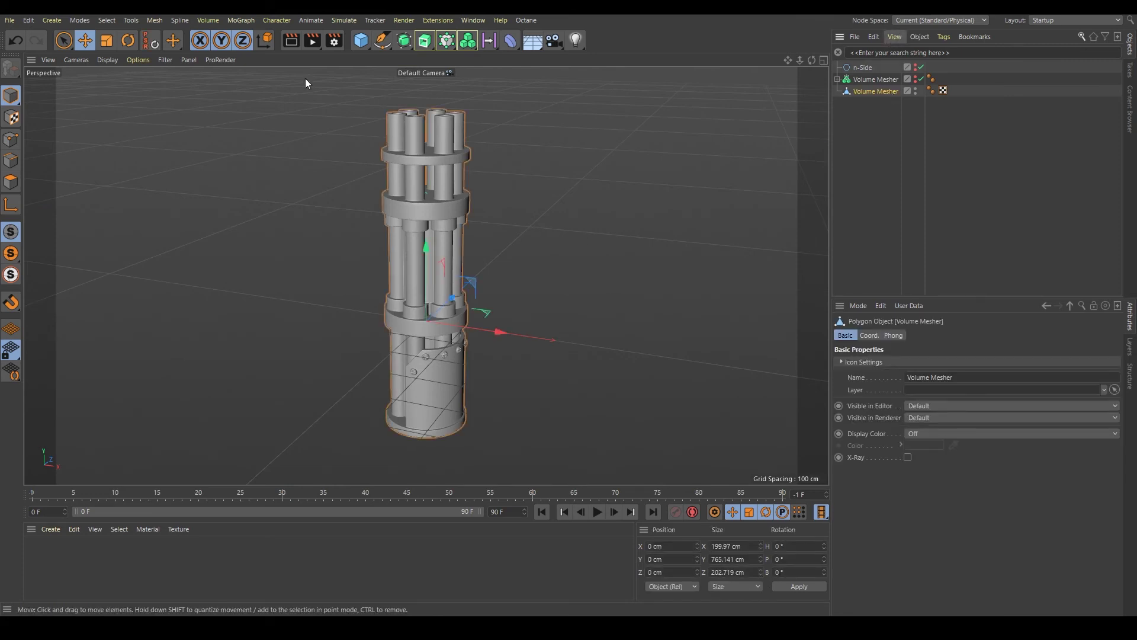
left_click(10, 21)
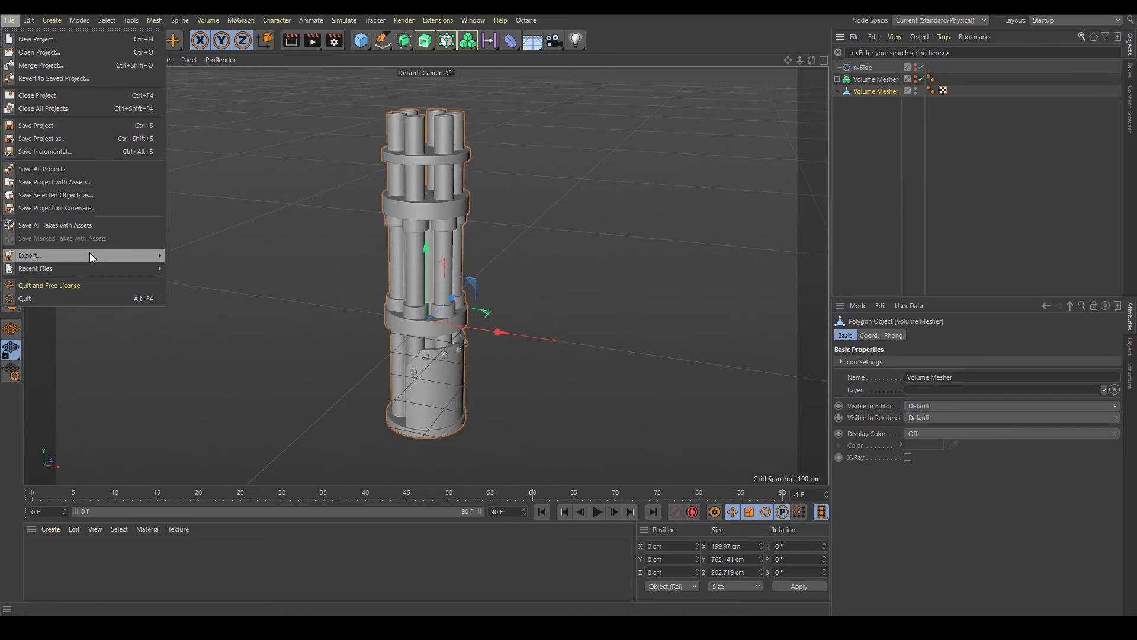
mouse_move(125, 254)
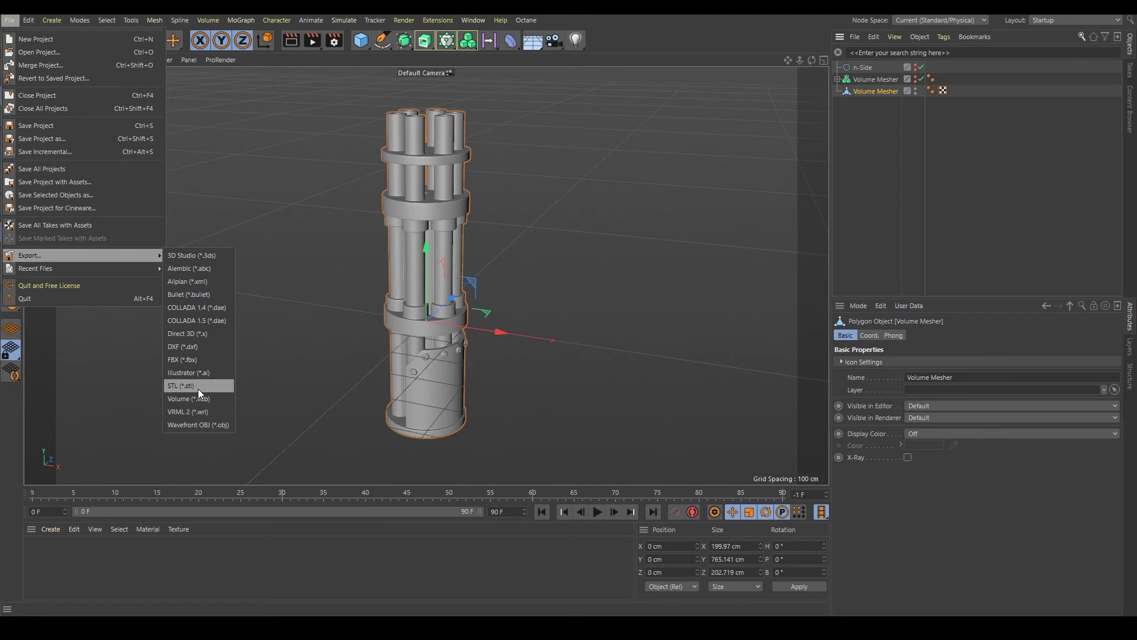
left_click(594, 290)
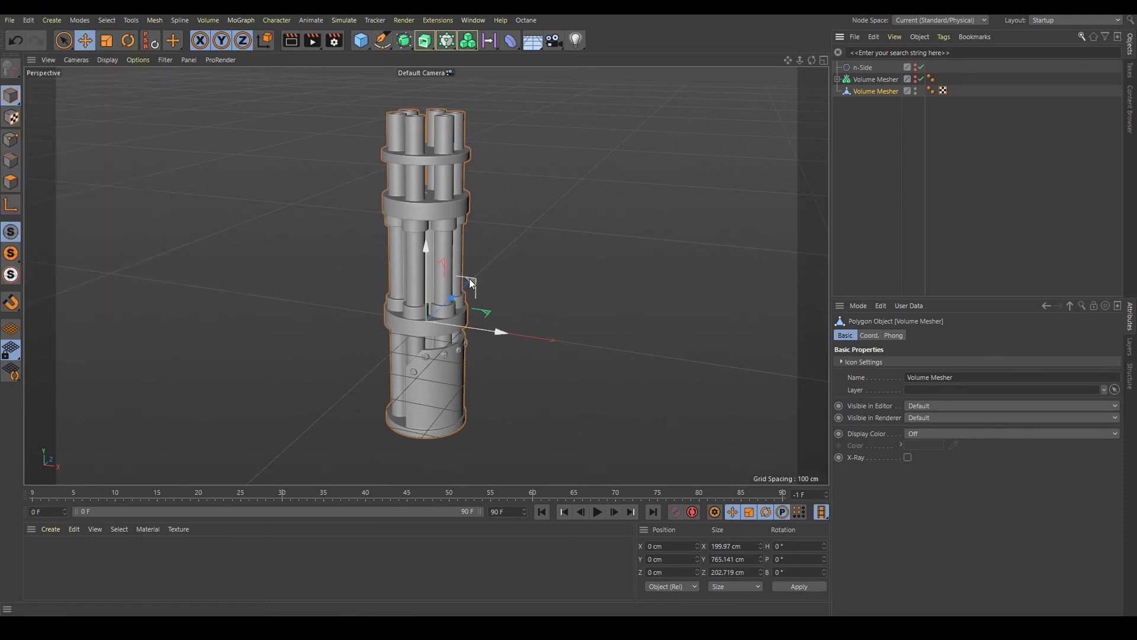
left_click(510, 276)
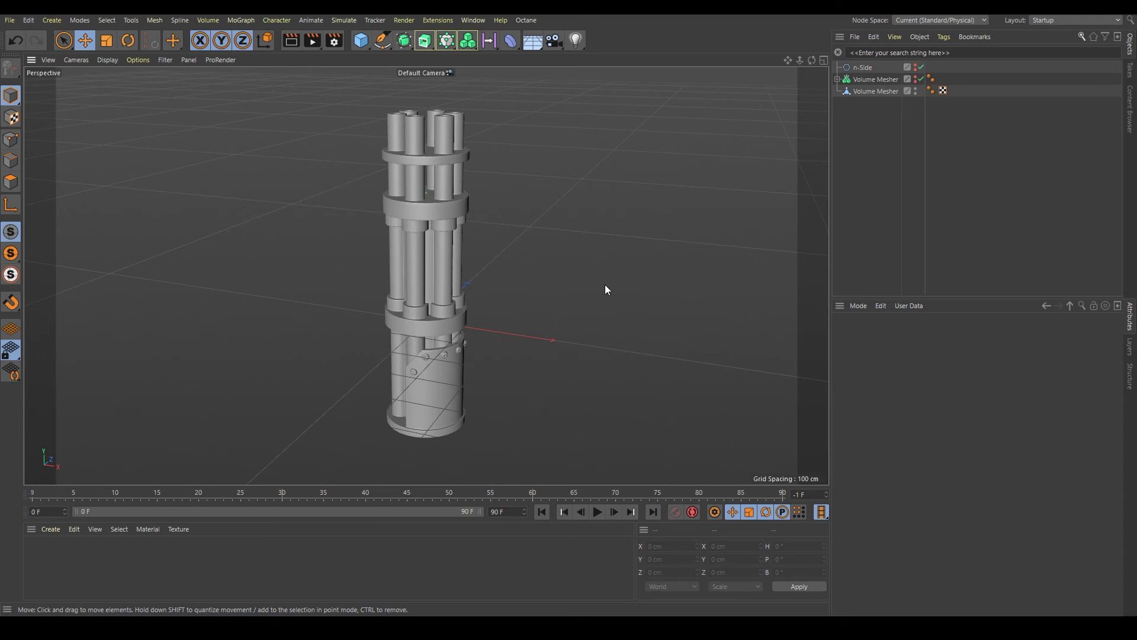
- Move the polygon copy's axis to the bottom of the minigun using Axis Center with Y at -100%
left_click(430, 272)
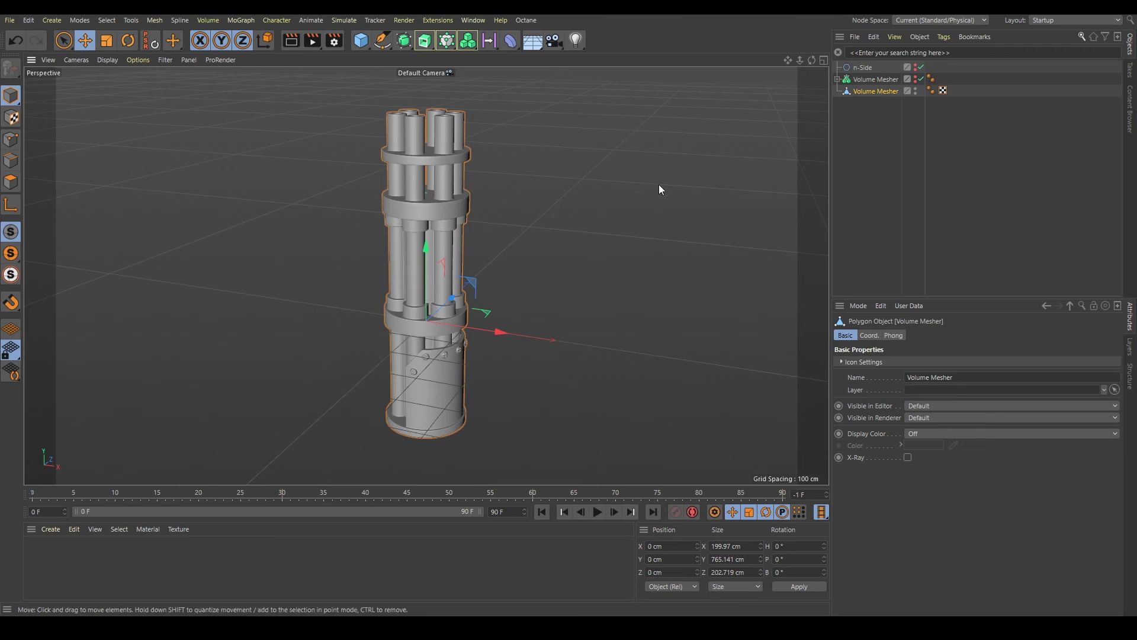
key("shift+c")
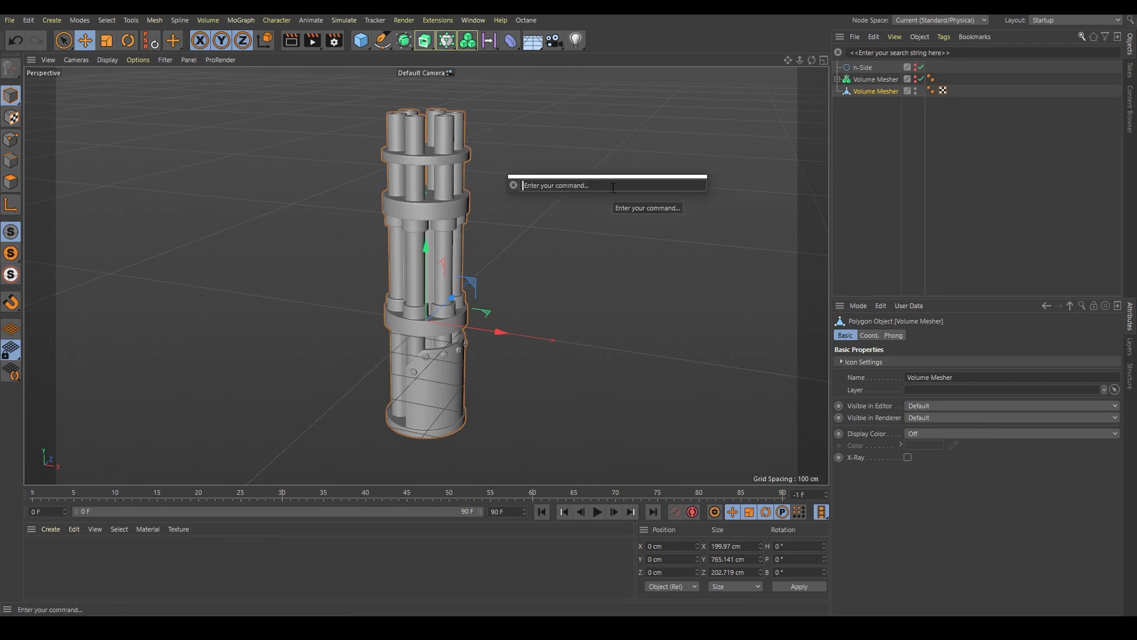
type("axis")
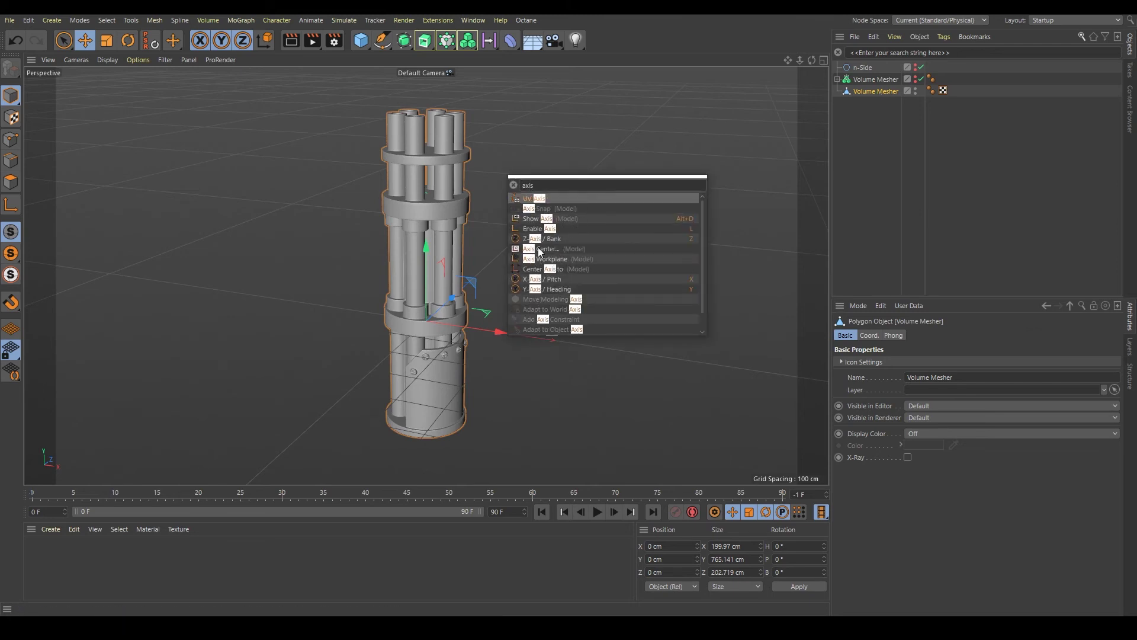
left_click(540, 249)
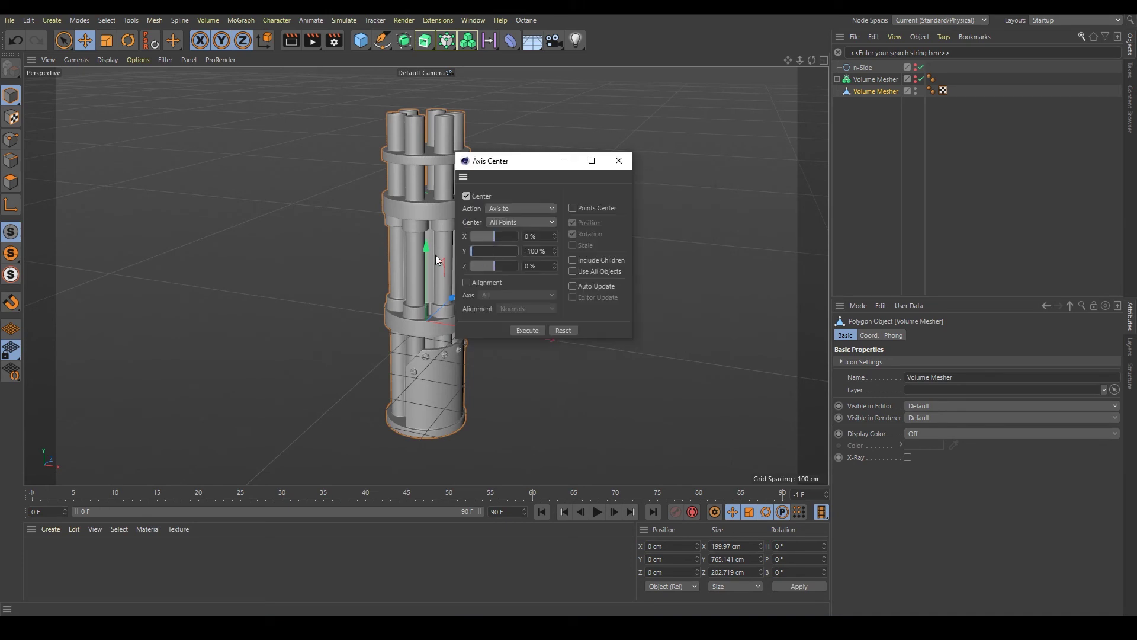
left_click(534, 330)
key("Escape")
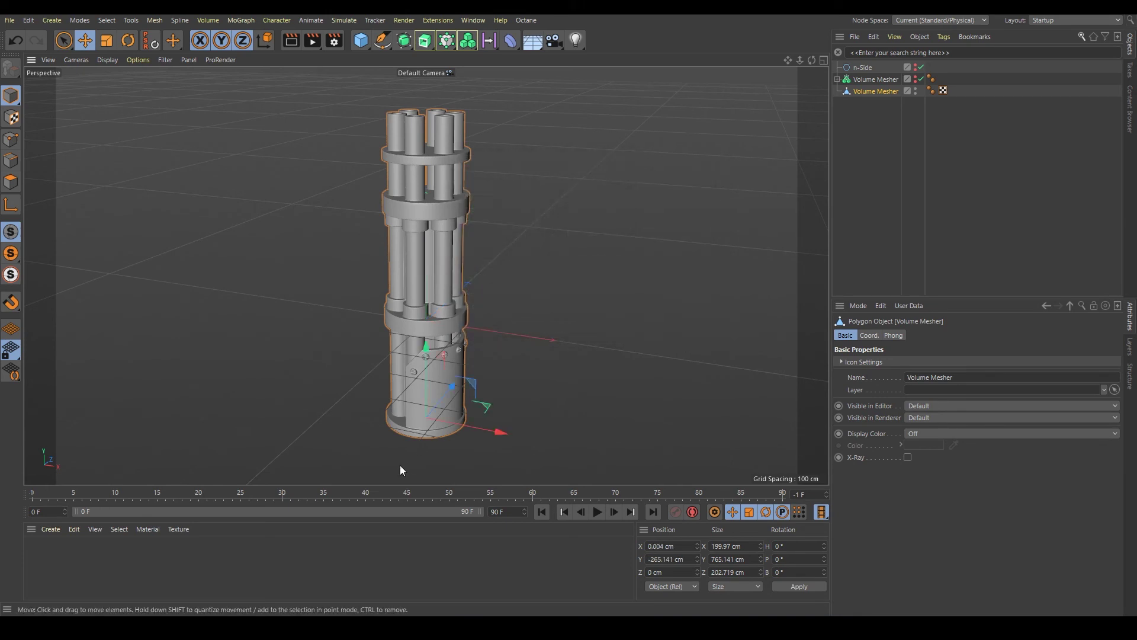
- Rename the polygon copy of the Volume Mesher to Cannon
double_click(862, 91)
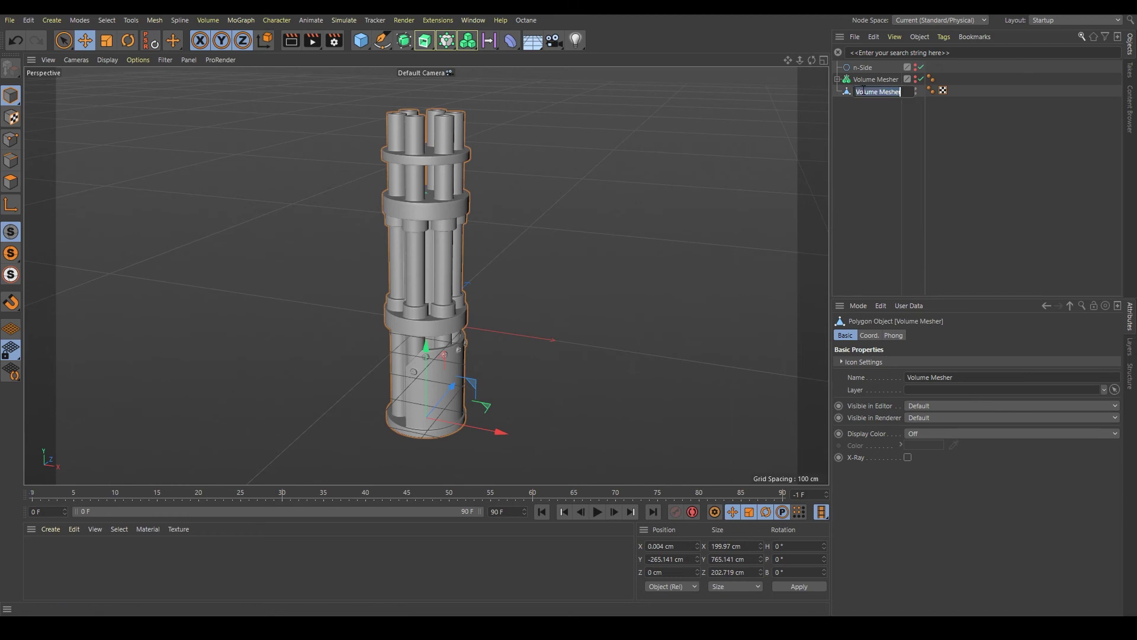
type("Cannon")
key("Return")
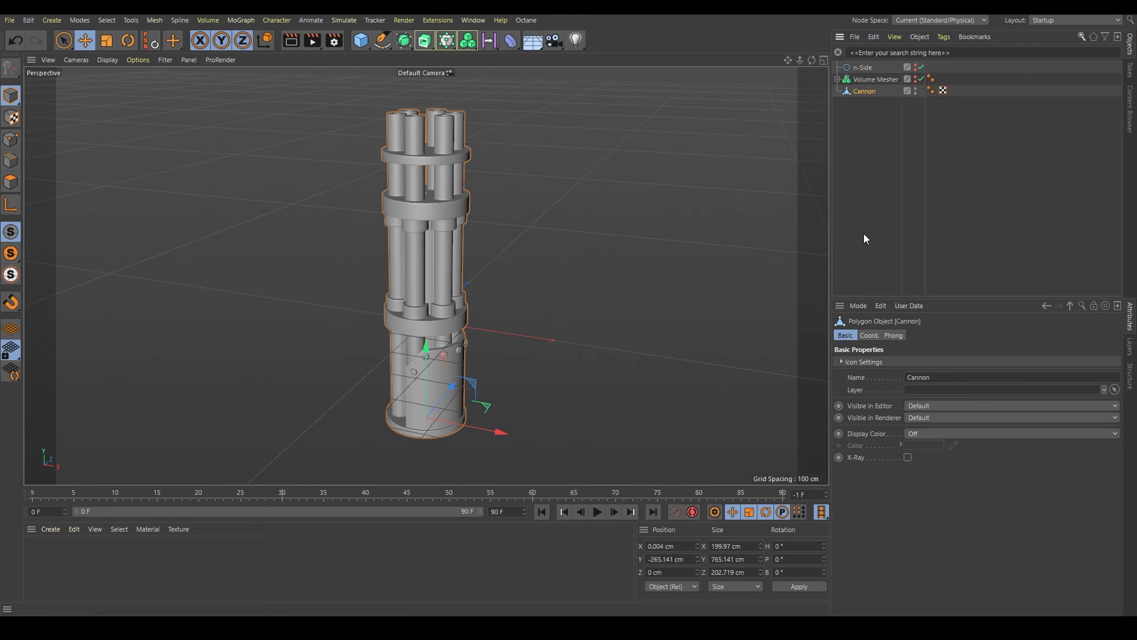
- Set the Cannon object's Y position to 0 cm so its base rests on the ground plane
left_click(869, 335)
double_click(877, 376)
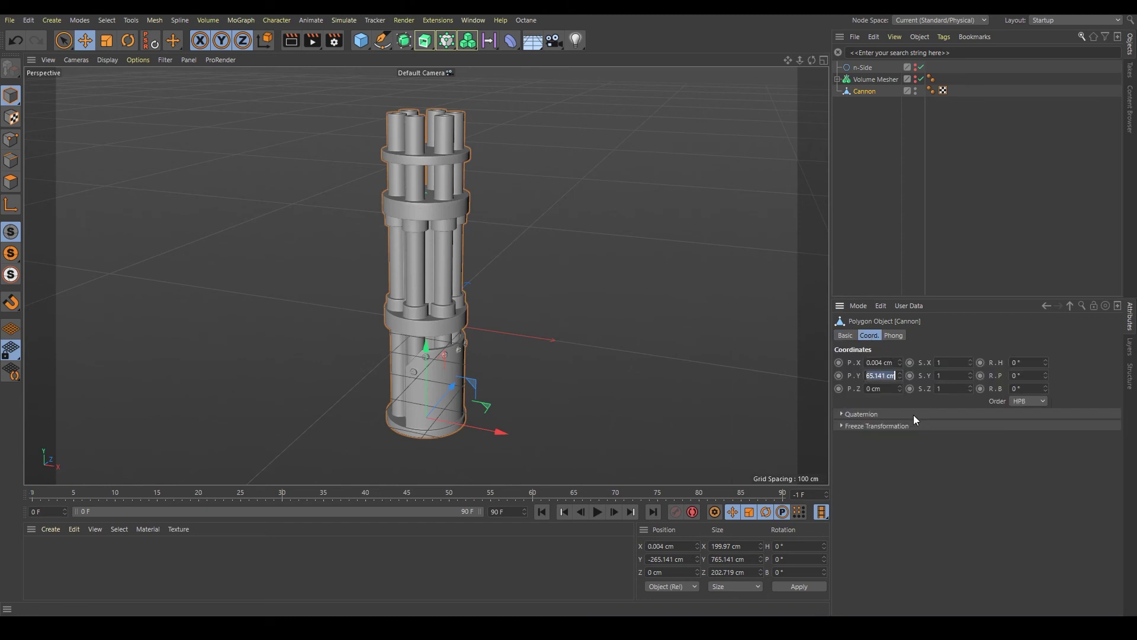
type("0")
key("Return")
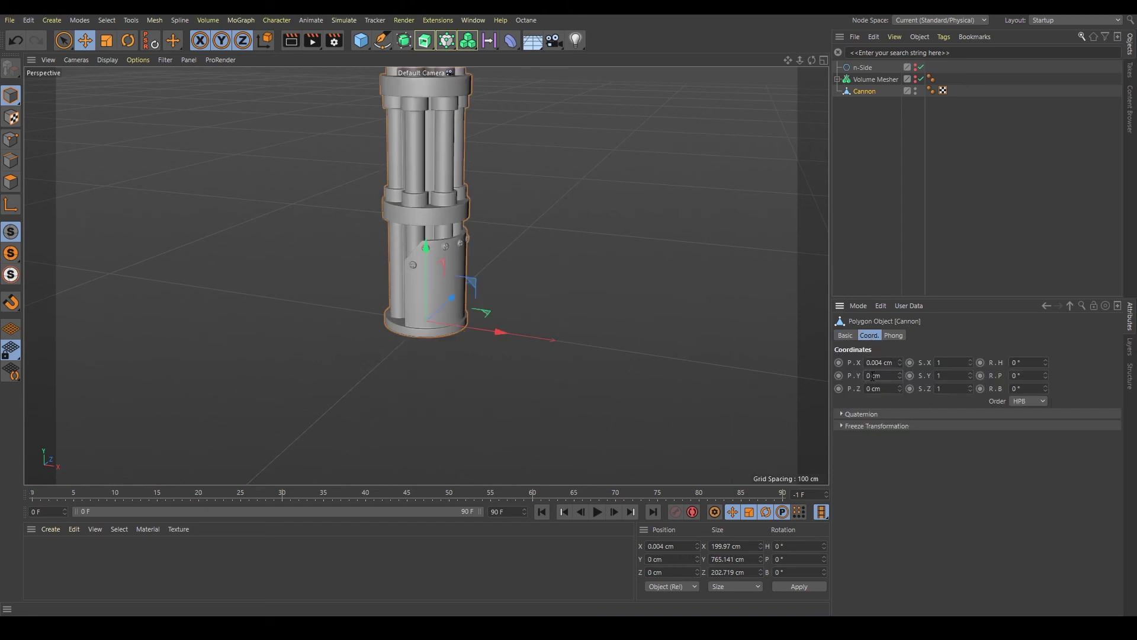
left_click(548, 206)
key("f")
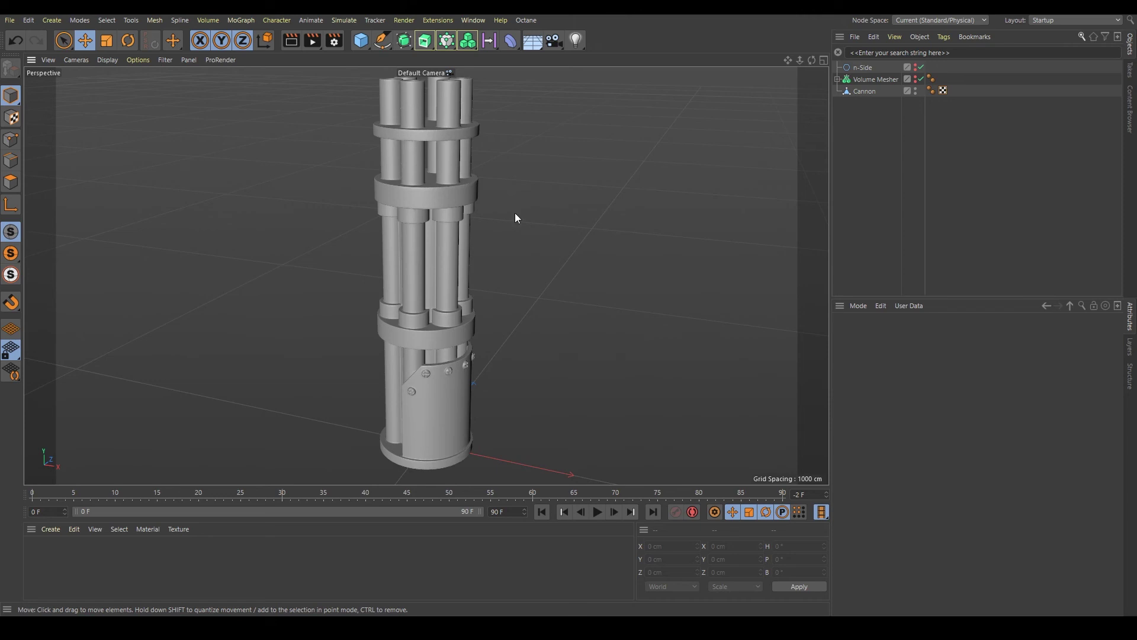
- Add a Cache Layer above SDF Smooth in the Volume Builder and cache the volume
left_click(869, 93)
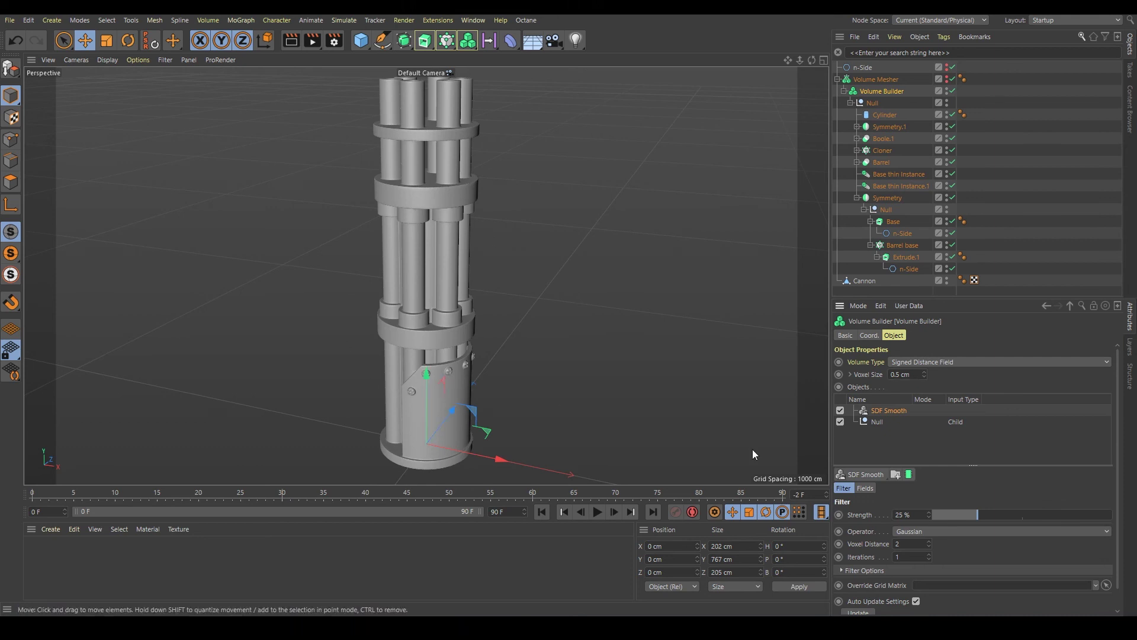
left_click(893, 449)
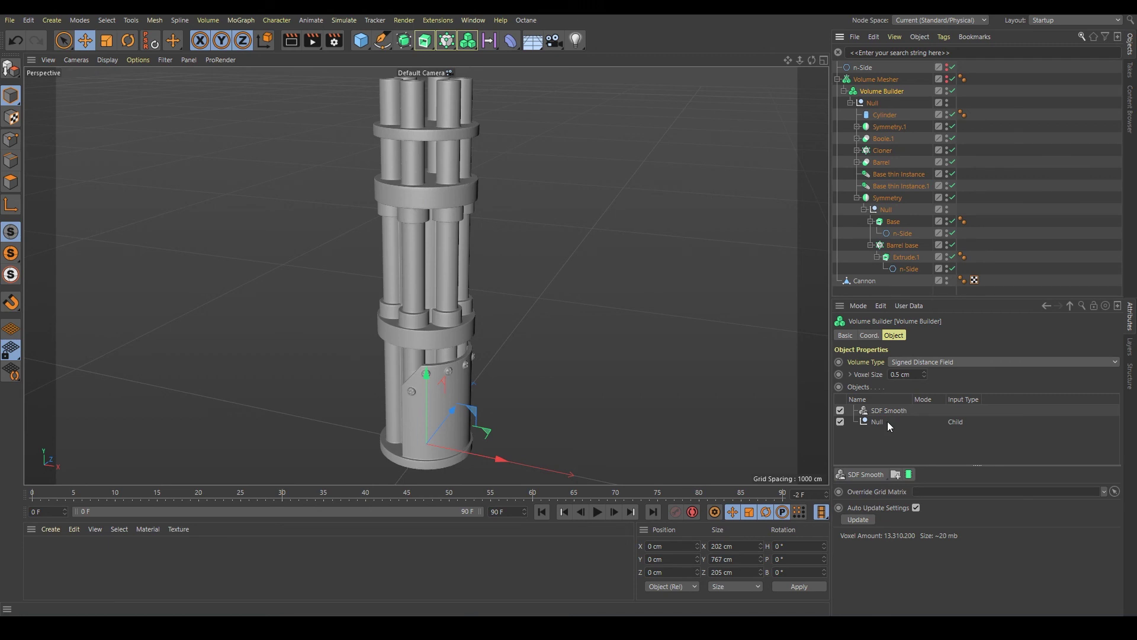
left_click(910, 474)
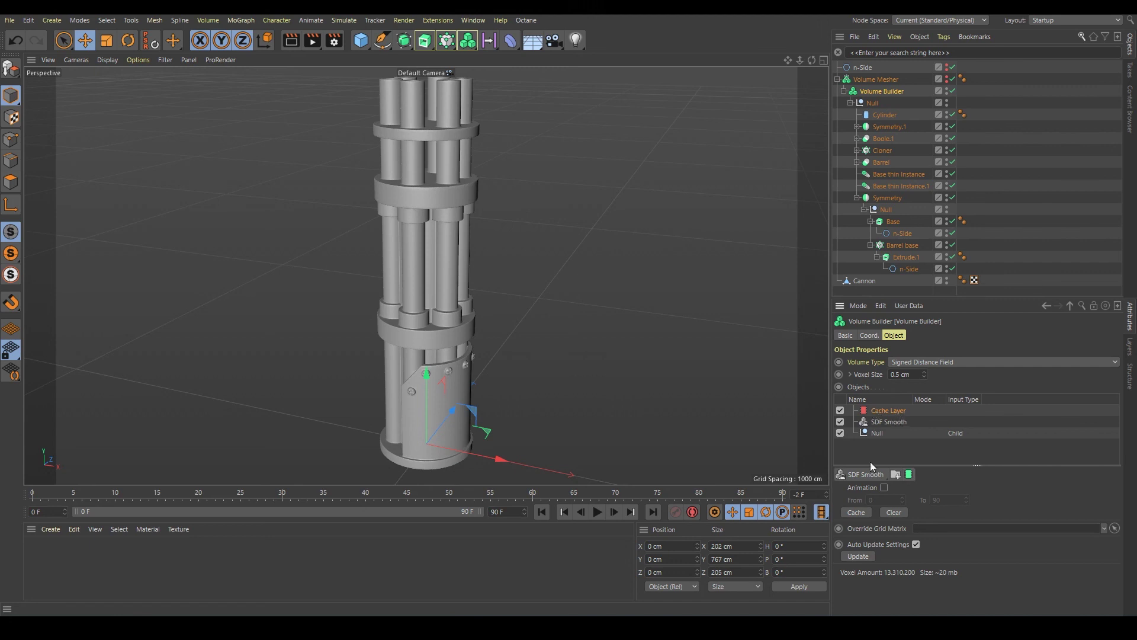
left_click(859, 512)
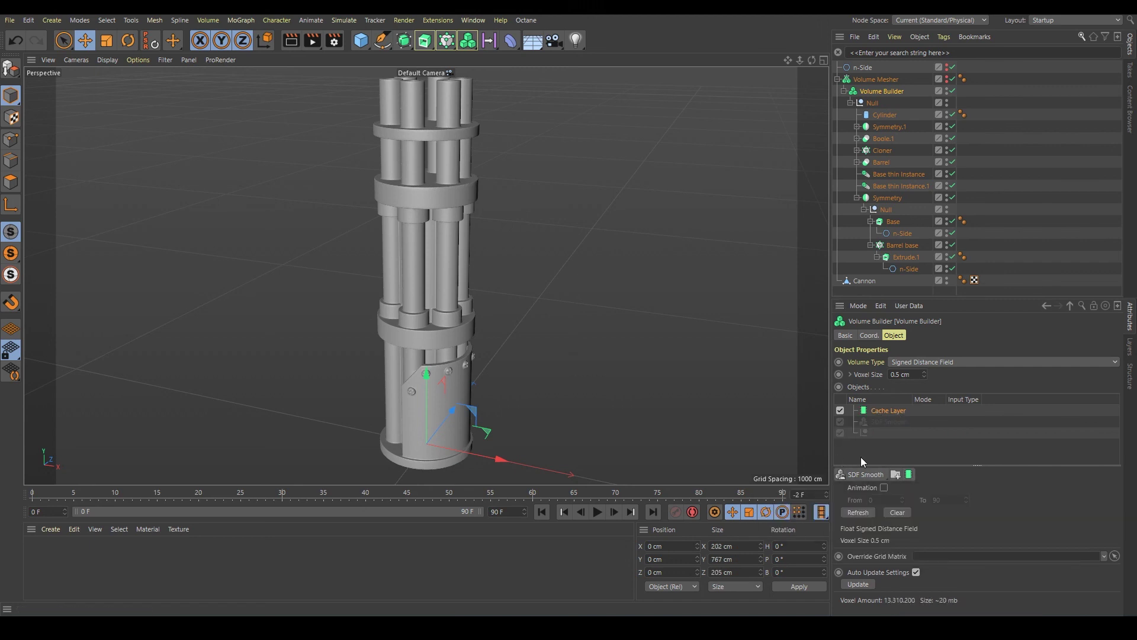
left_click(891, 150)
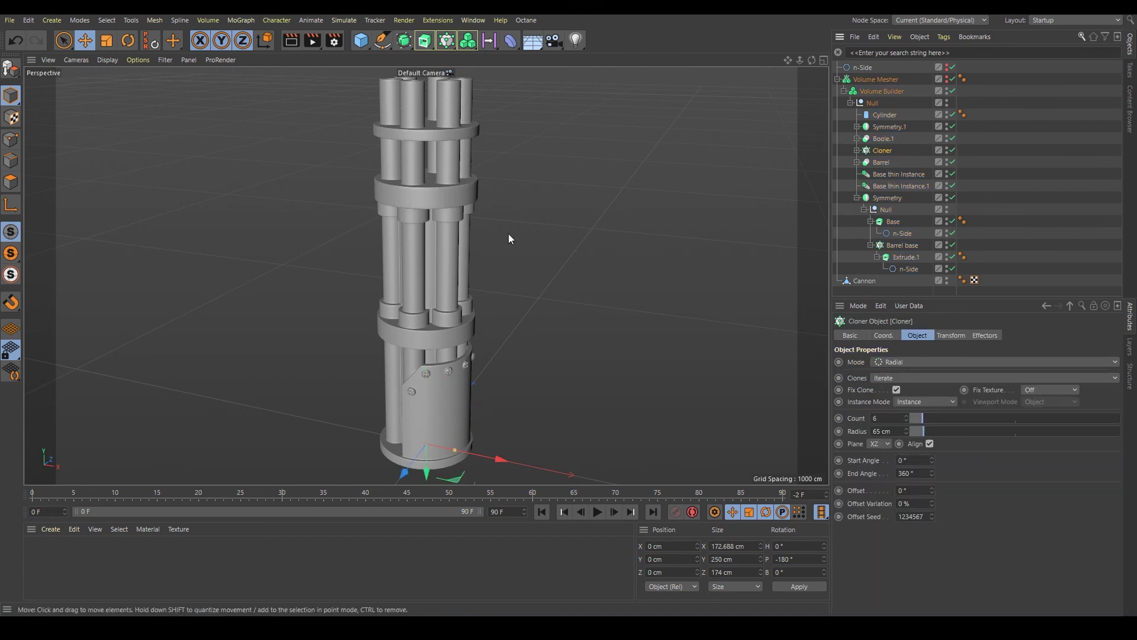
left_click(886, 92)
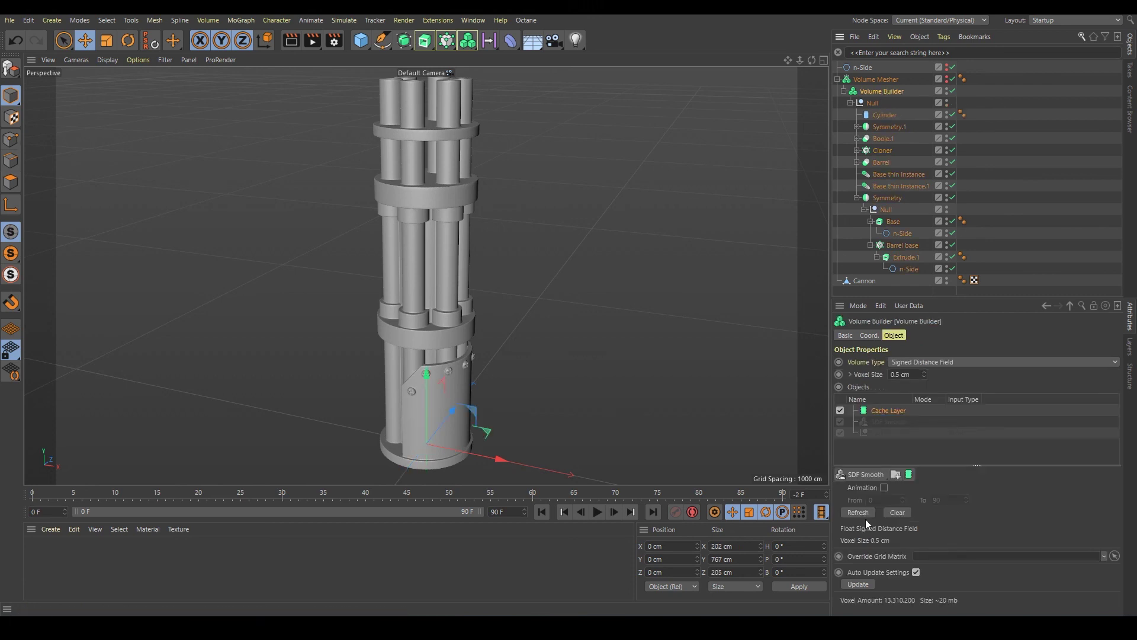
left_click(1005, 78)
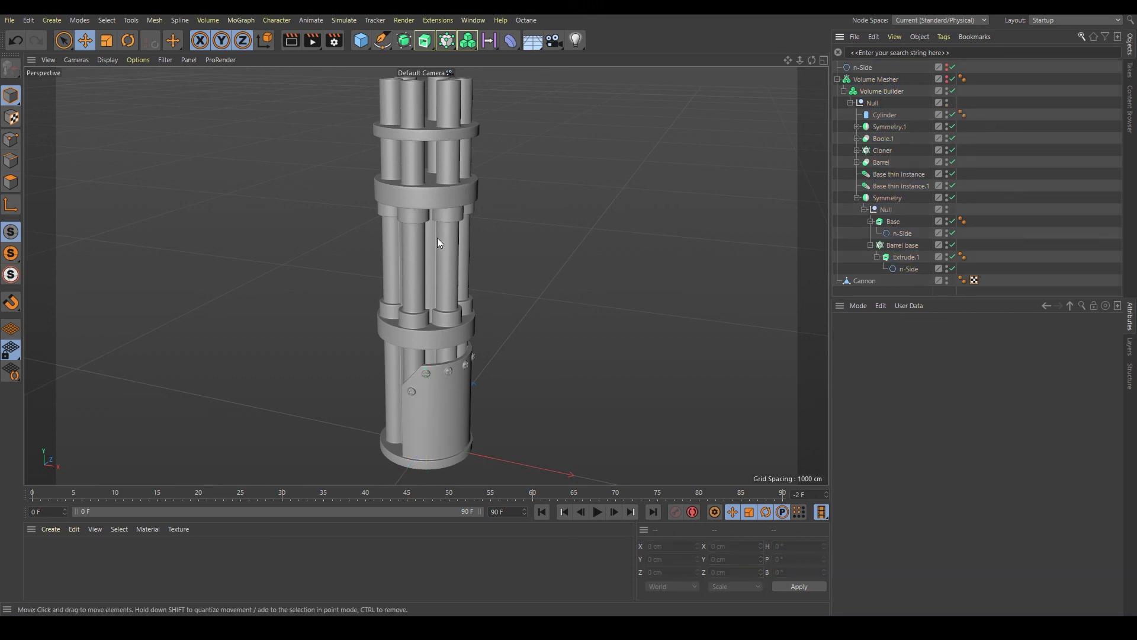
left_click_drag(438, 239, 433, 262, "alt")
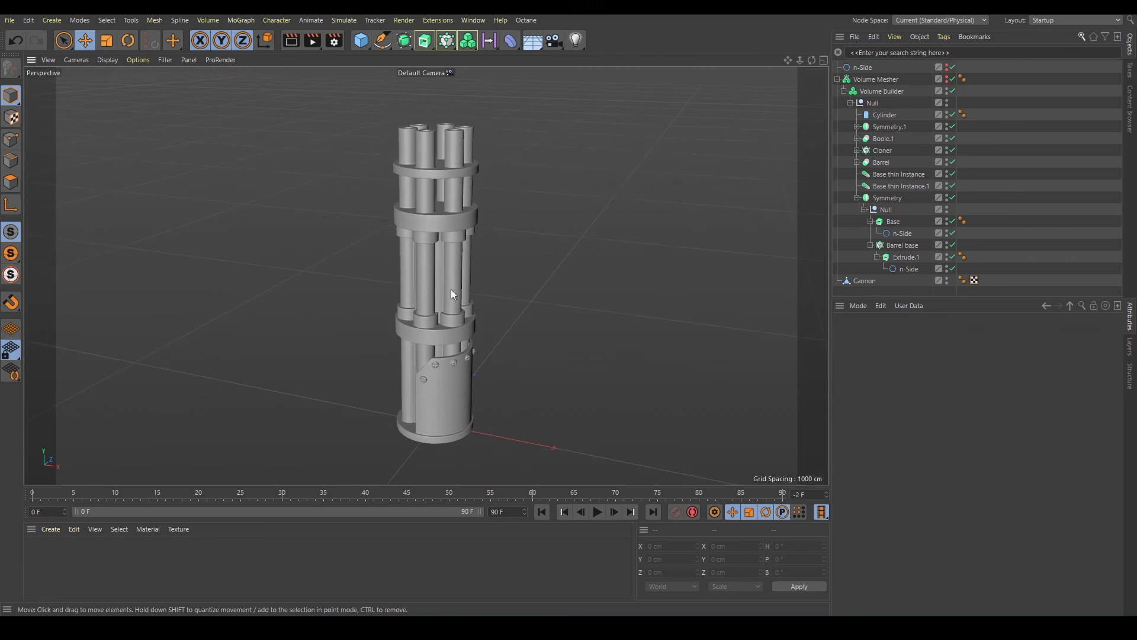